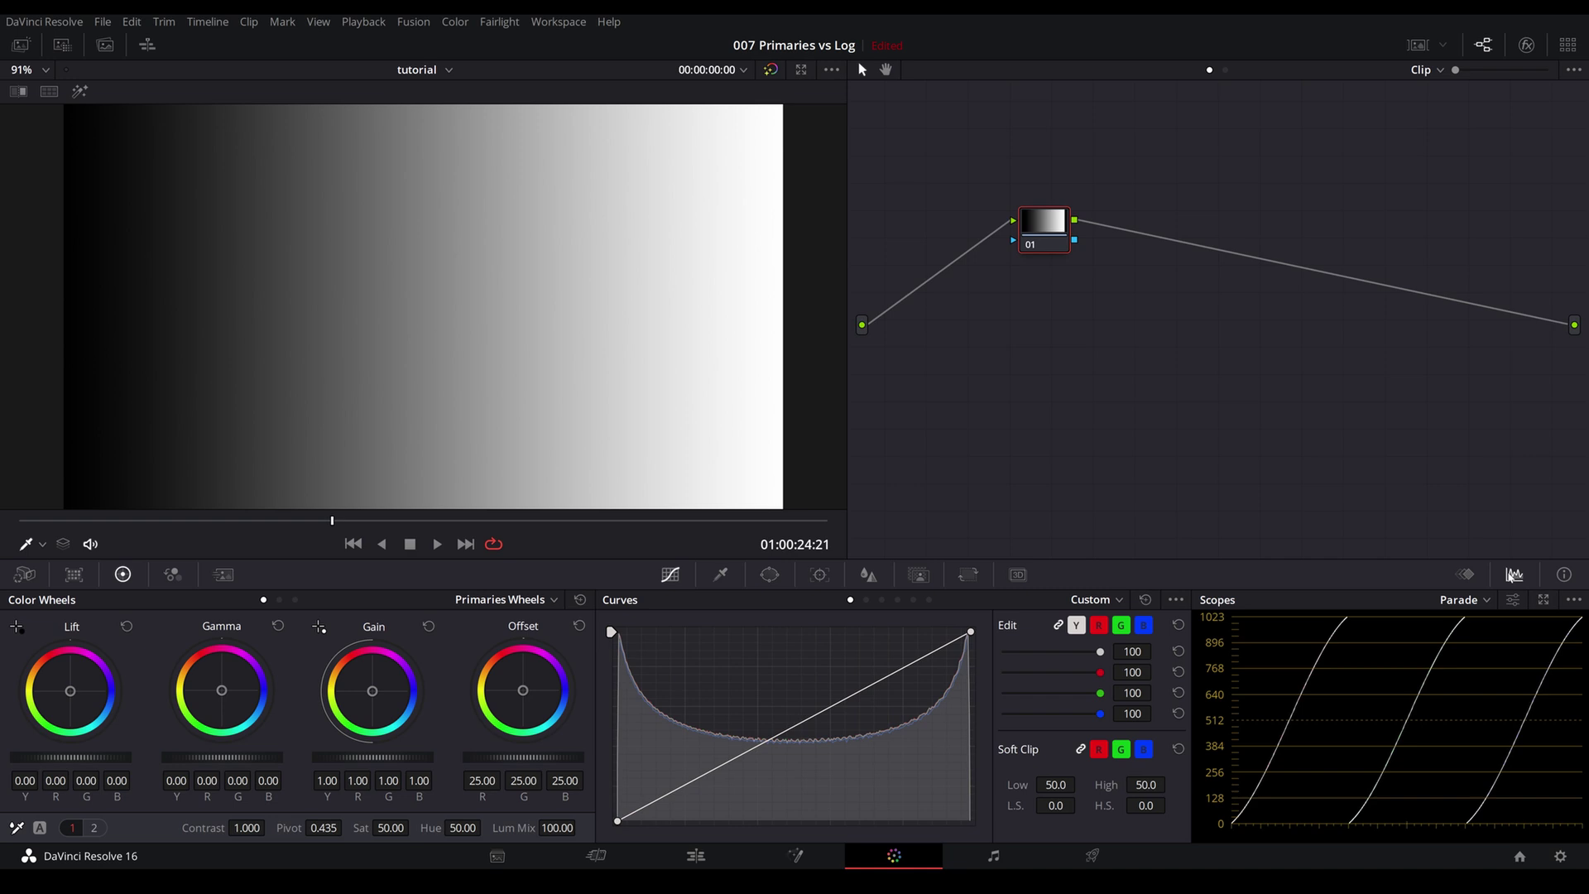
Step: Float the four-scope window over the node graph and test master Gain, then reset it
{"action": "left_click", "coordinate": [1544, 599]}
{"action": "left_click_drag", "start_coordinate": [1131, 268], "coordinate": [1149, 340]}
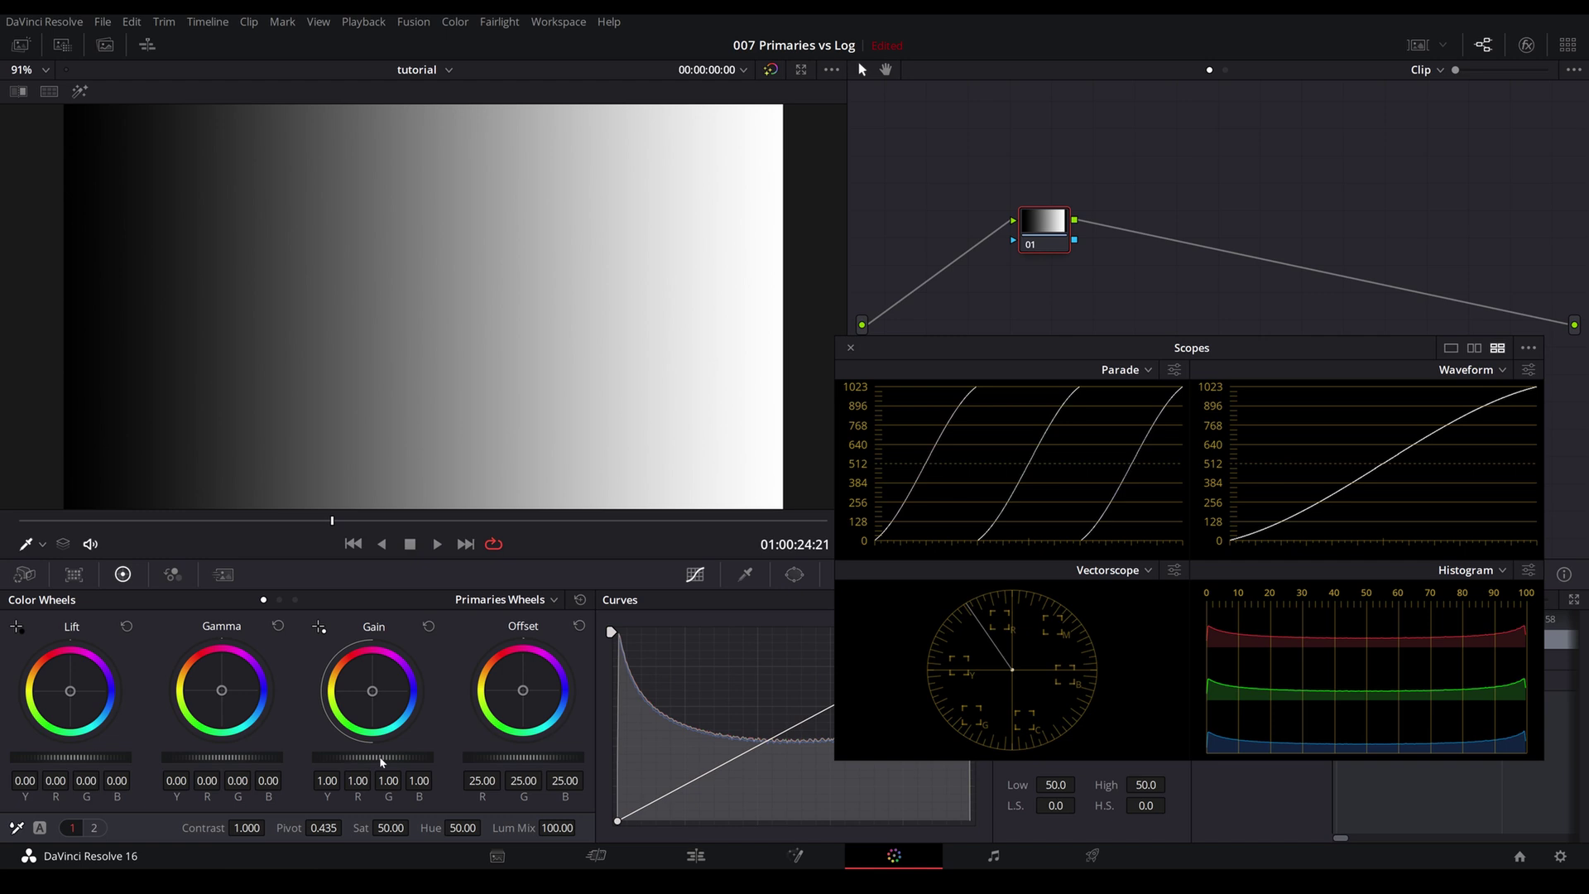
{"action": "left_click_drag", "start_coordinate": [381, 757], "coordinate": [382, 758]}
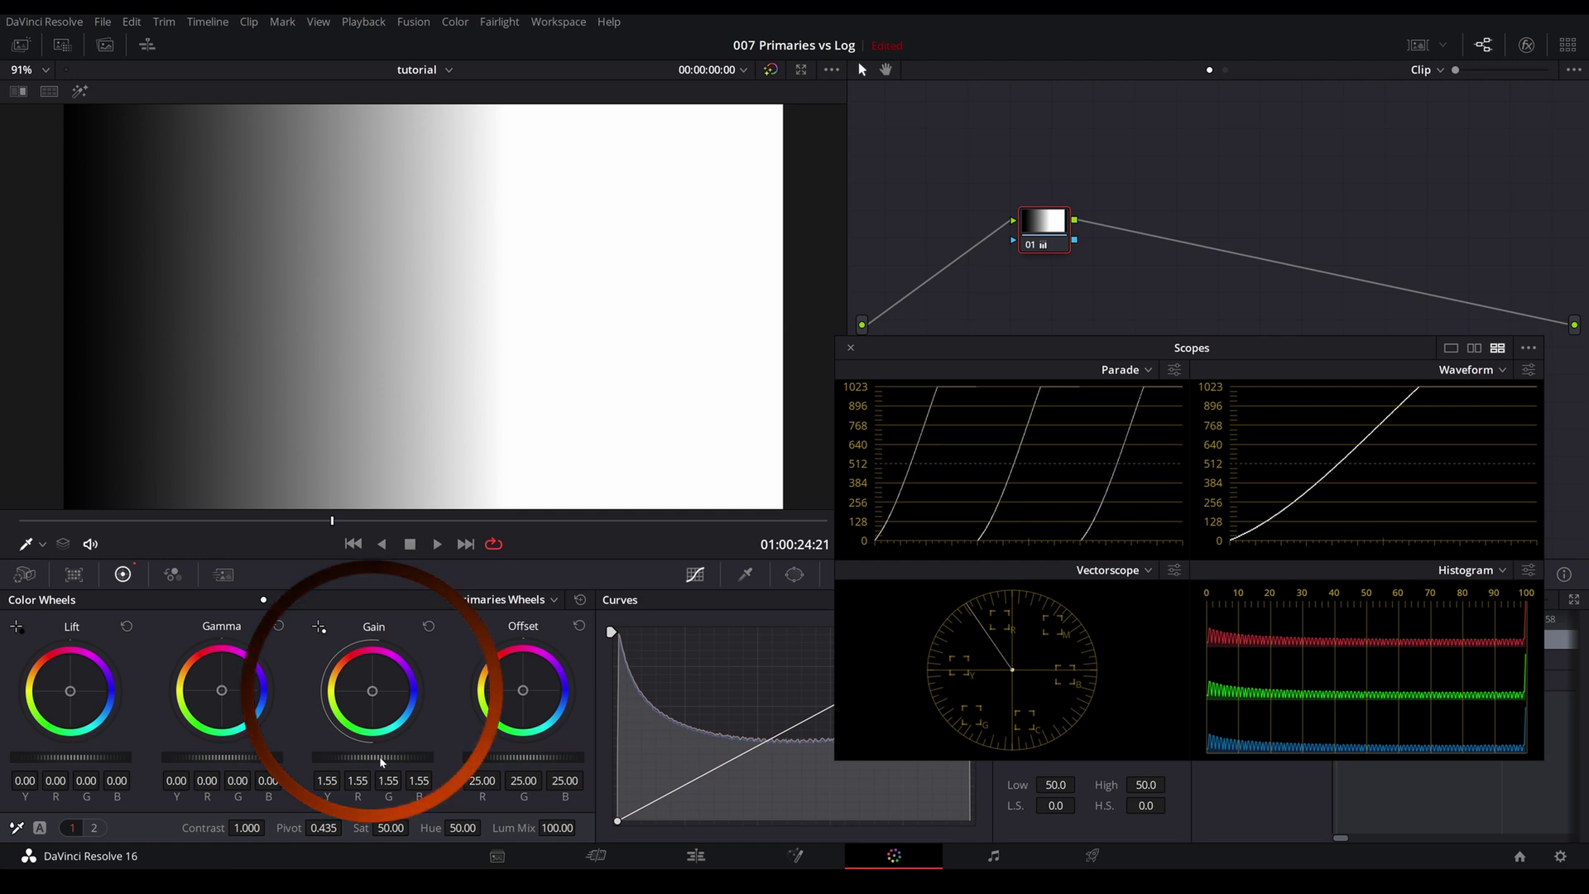
{"action": "left_click_drag", "start_coordinate": [379, 757], "coordinate": [352, 756]}
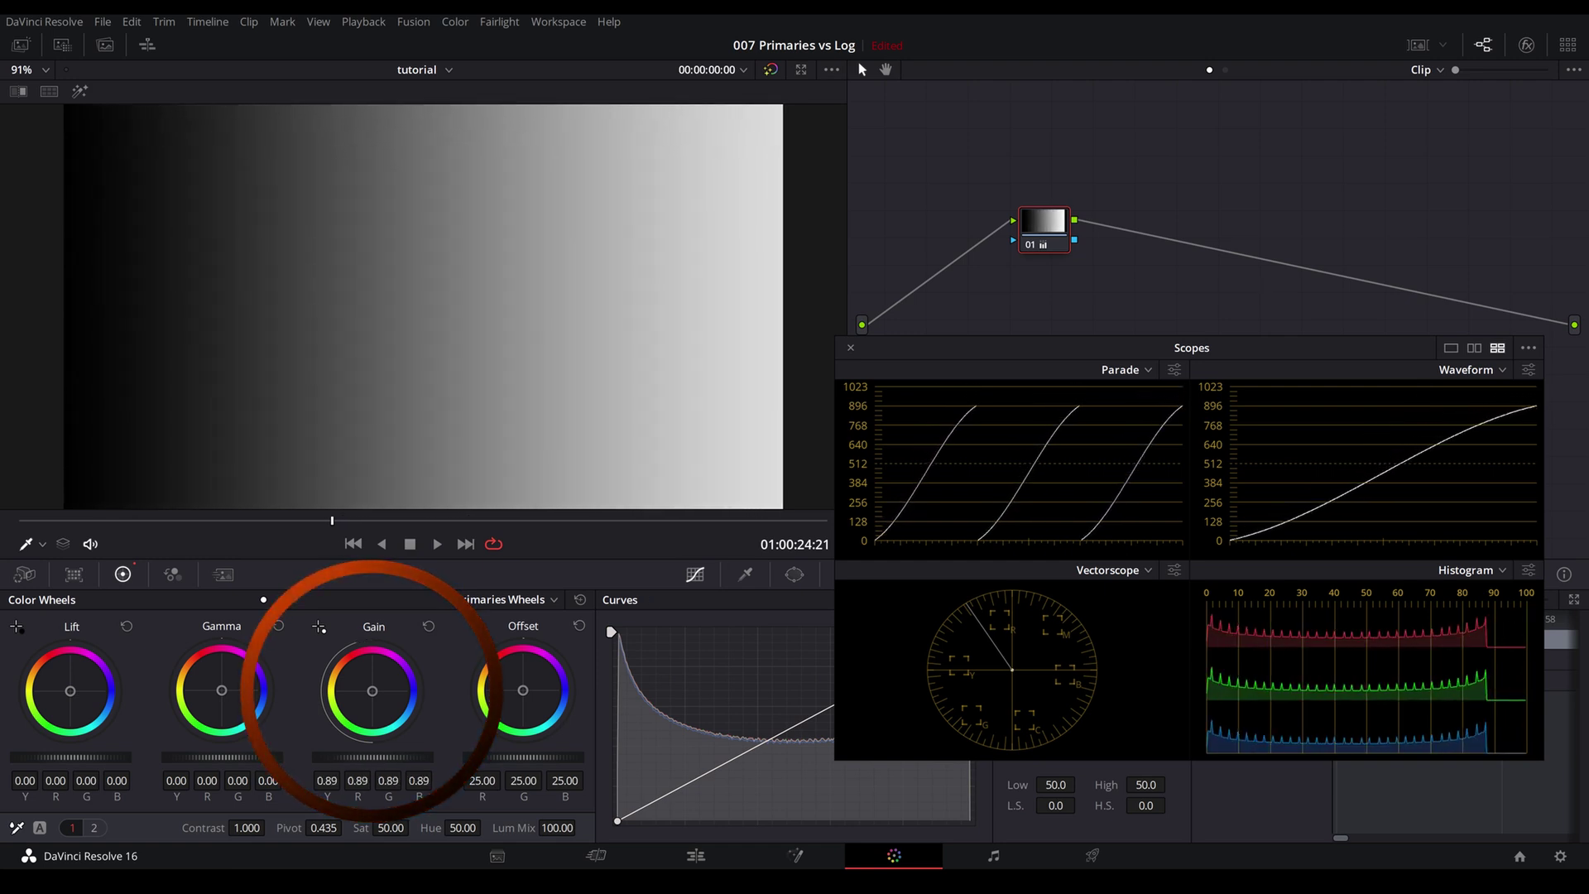
{"action": "key", "text": "shift+Home"}
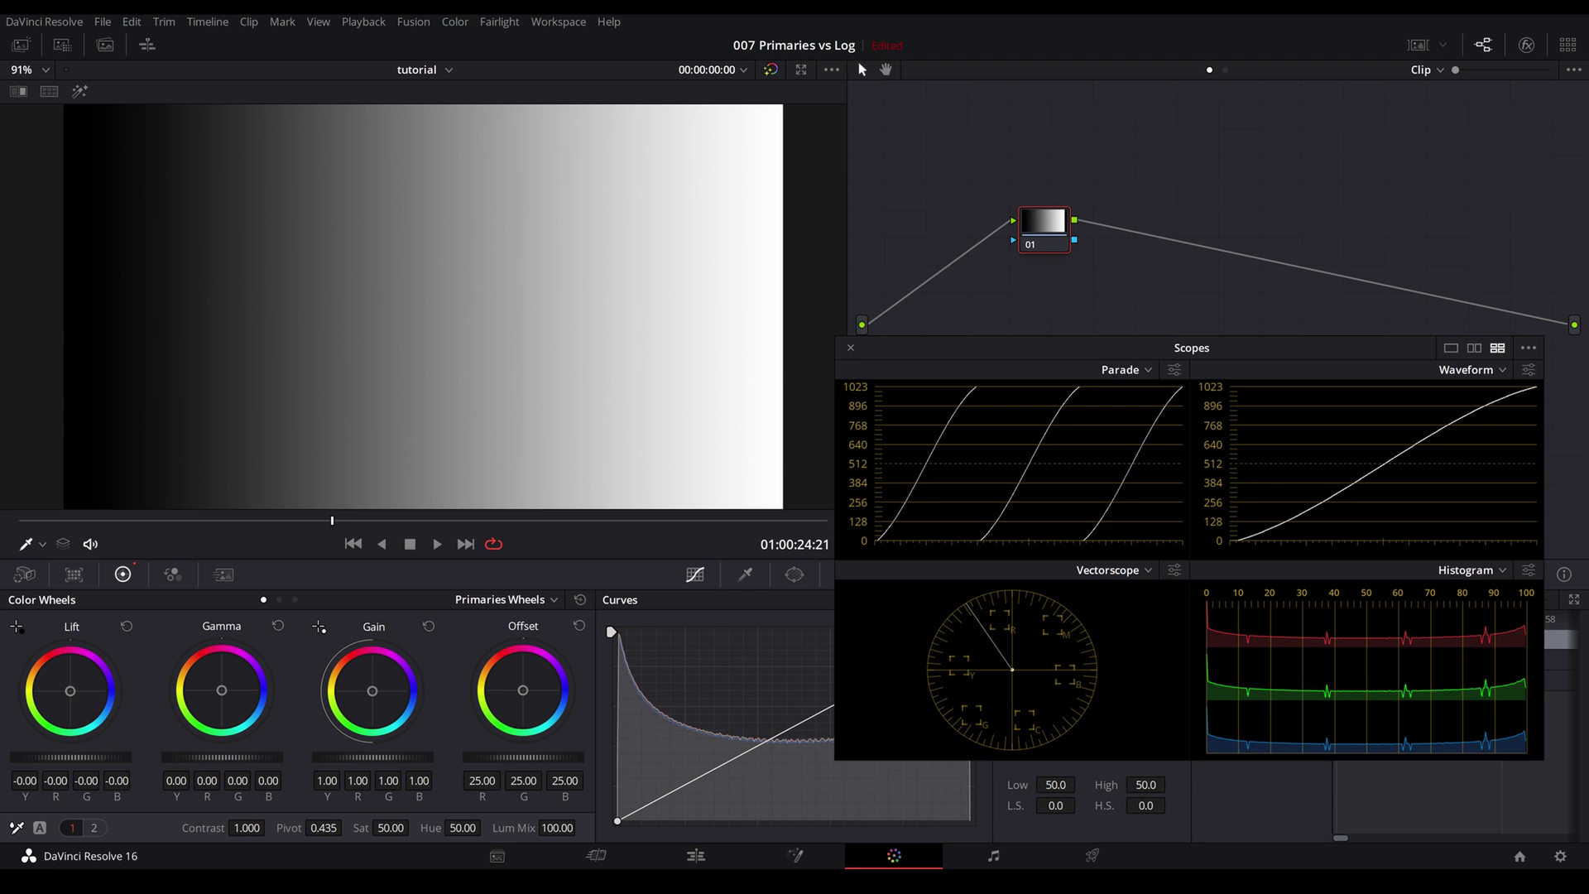
Step: Try master Lift, Gamma and Offset on the ramp, returning Offset to 25.00
{"action": "mouse_move", "coordinate": [83, 756]}
{"action": "left_mouse_down"}
{"action": "mouse_move", "coordinate": [67, 757]}
{"action": "mouse_move", "coordinate": [116, 756]}
{"action": "mouse_move", "coordinate": [83, 756]}
{"action": "left_mouse_up"}
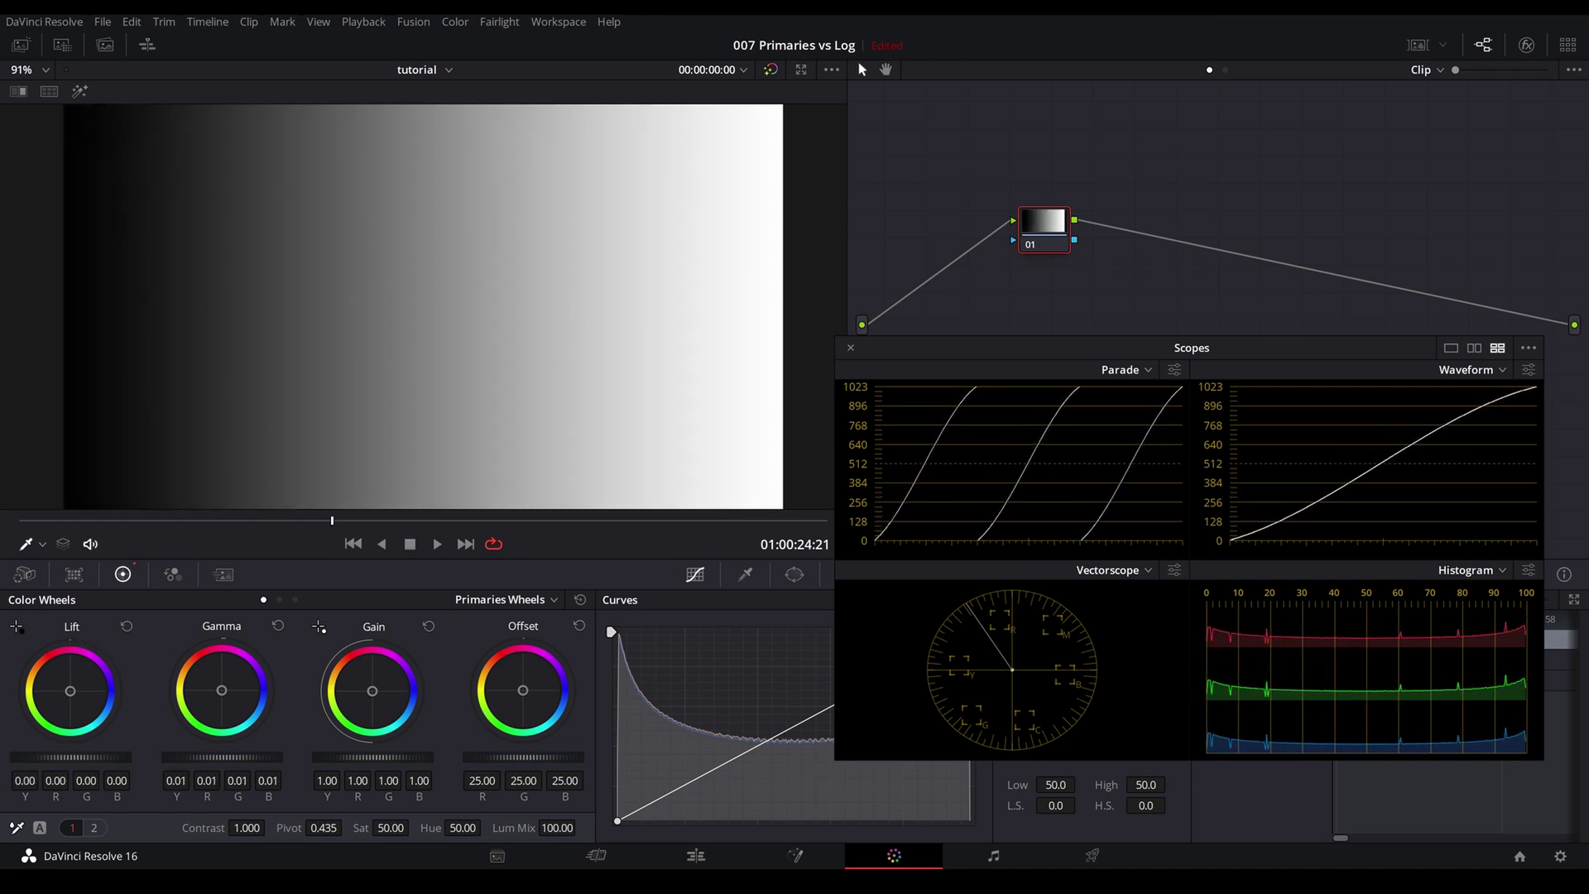
{"action": "left_click_drag", "start_coordinate": [221, 756], "coordinate": [208, 756]}
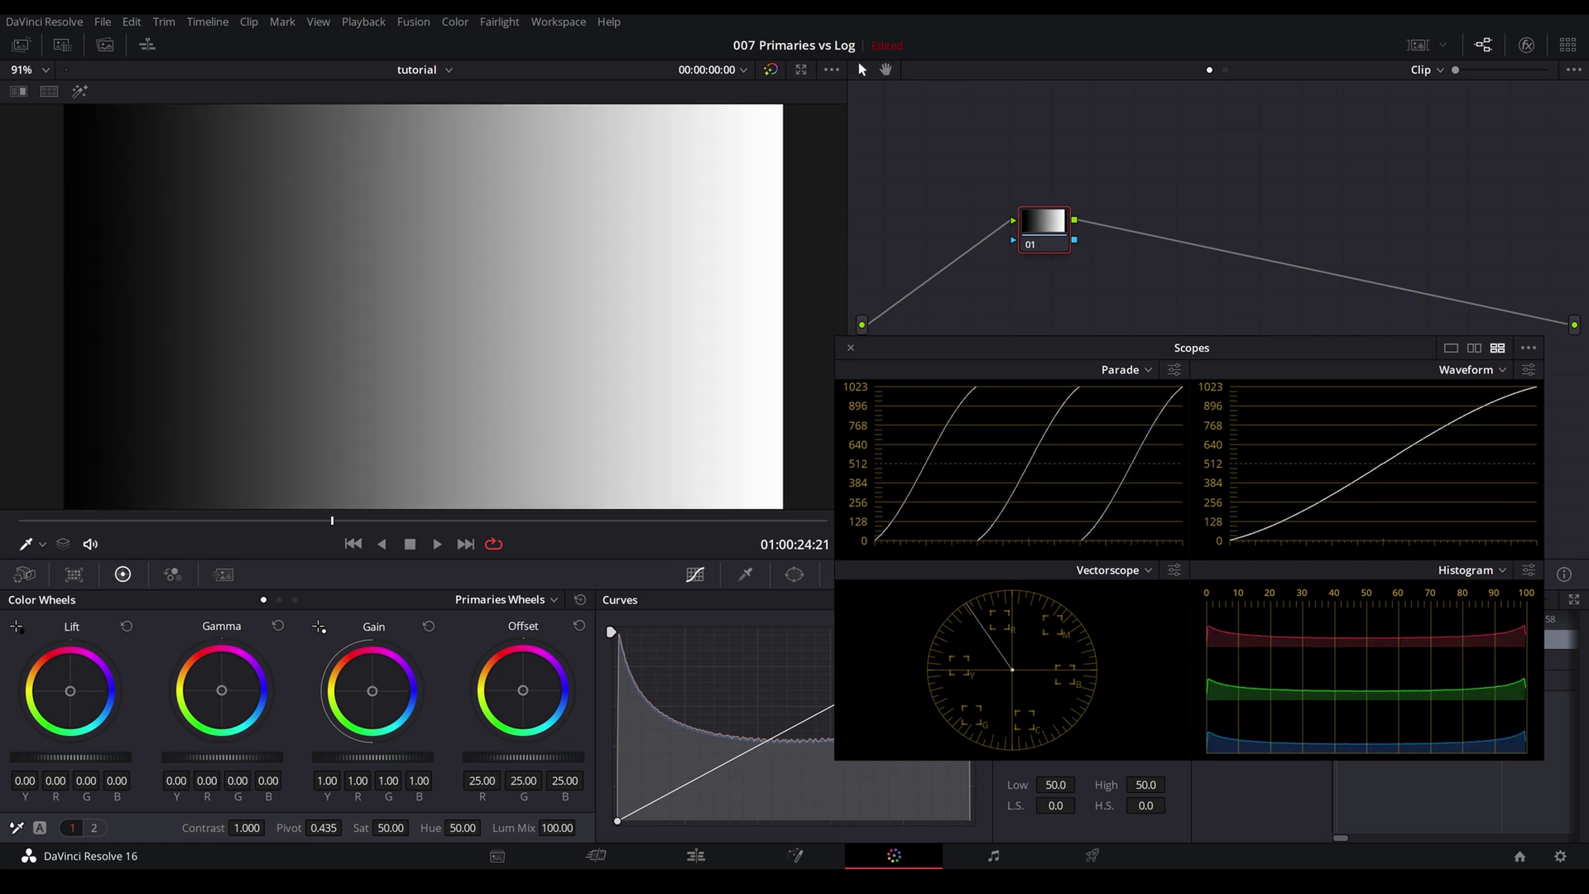
{"action": "left_click_drag", "start_coordinate": [523, 757], "coordinate": [571, 757]}
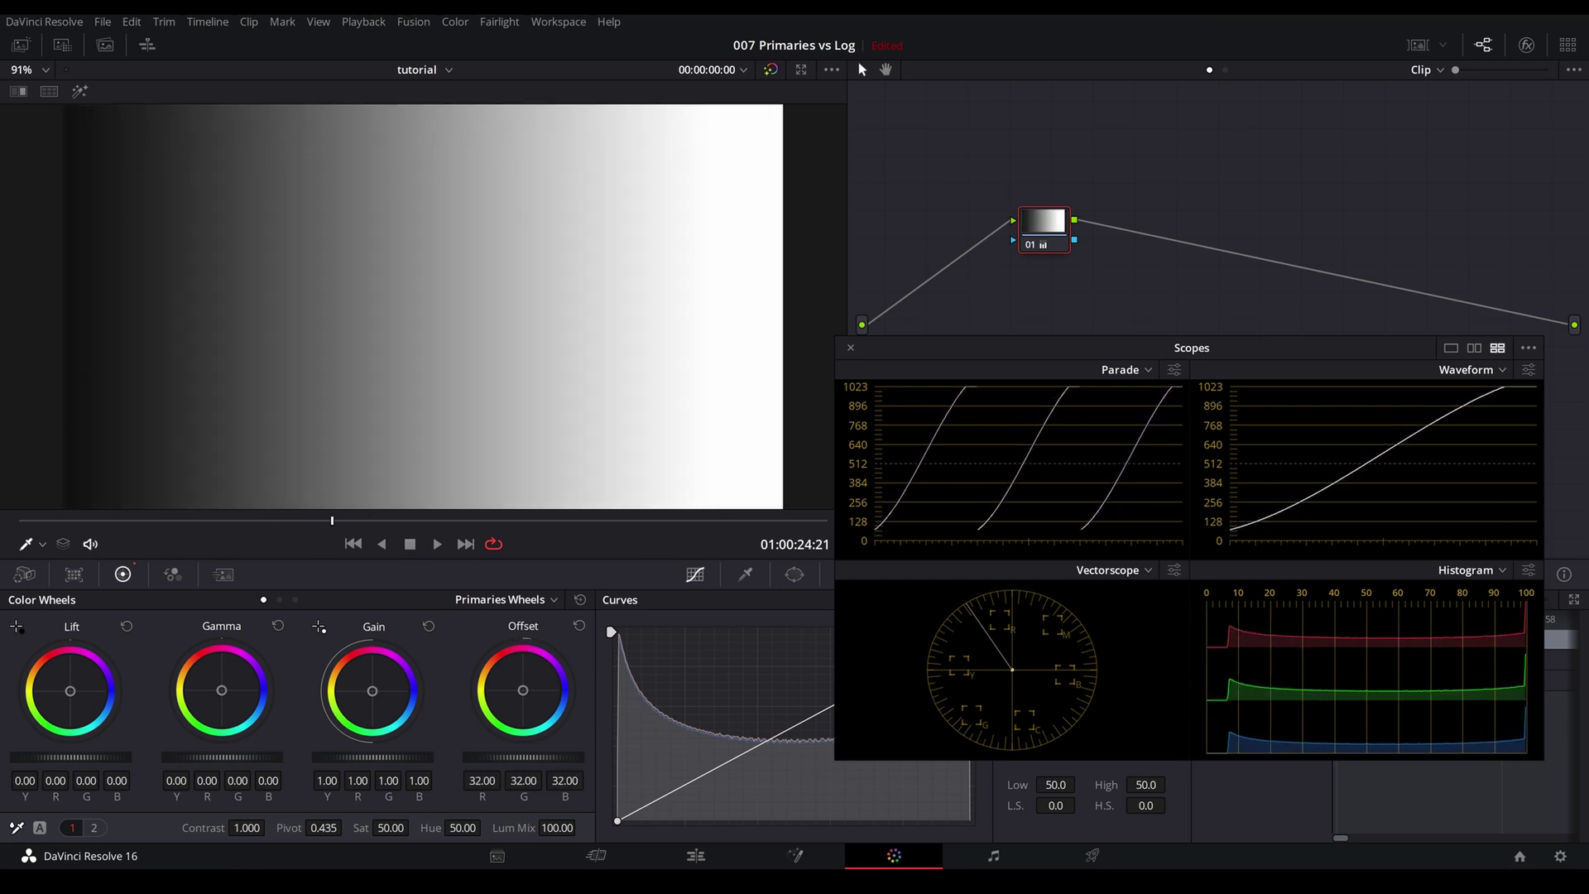
{"action": "left_click", "coordinate": [579, 626]}
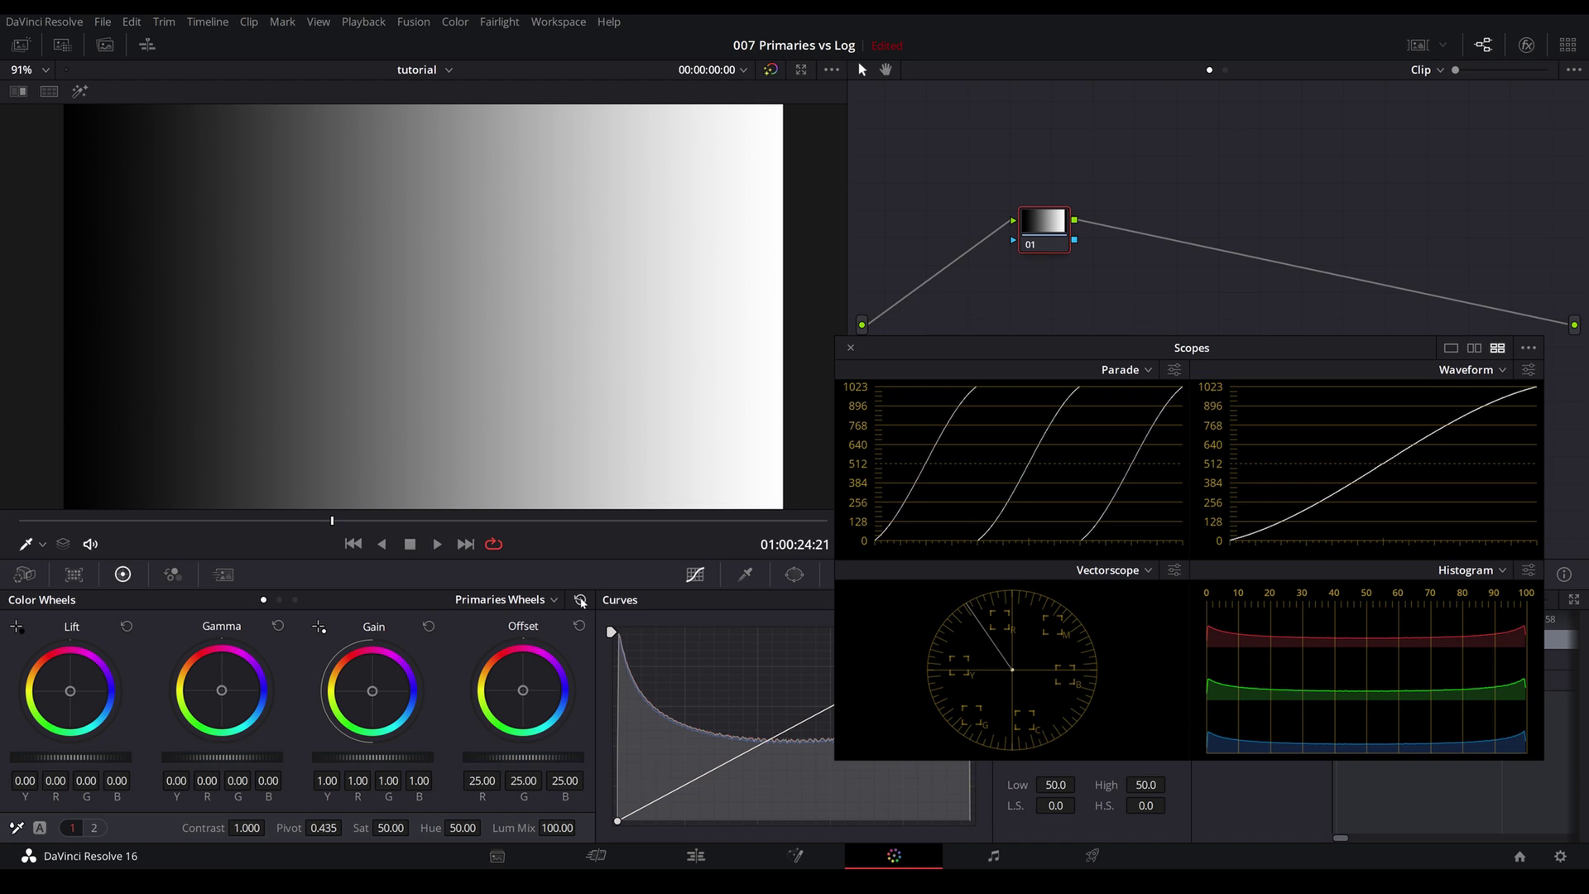
Step: Show the Log Shadow/Midtone/Highlight/Offset wheels and dock the Parade scope again
{"action": "left_click", "coordinate": [295, 600]}
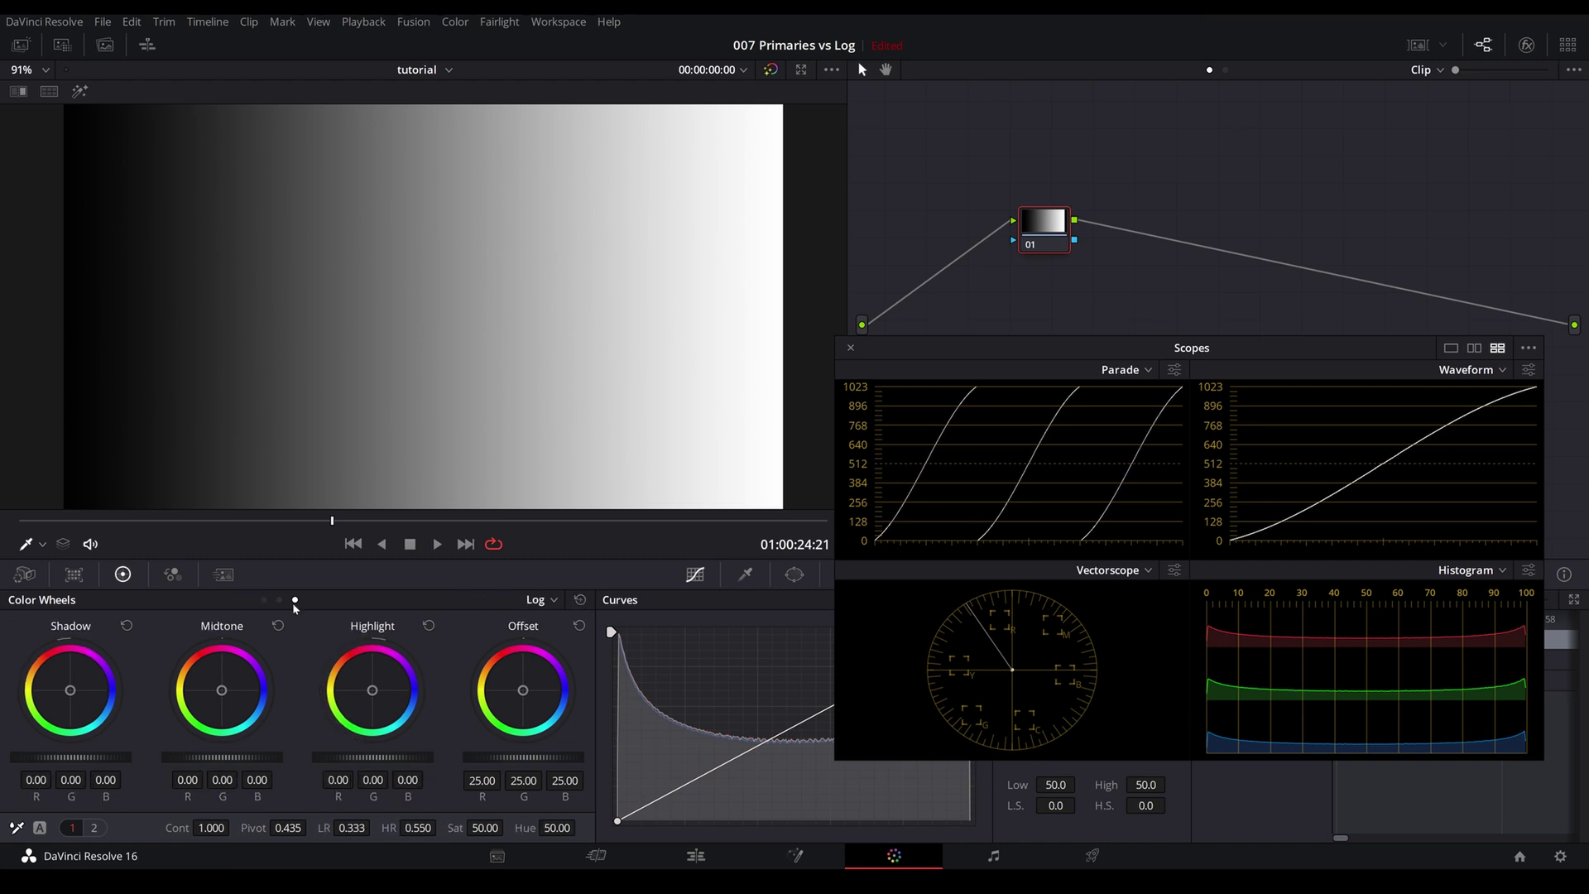
{"action": "key", "text": "ctrl+shift+w"}
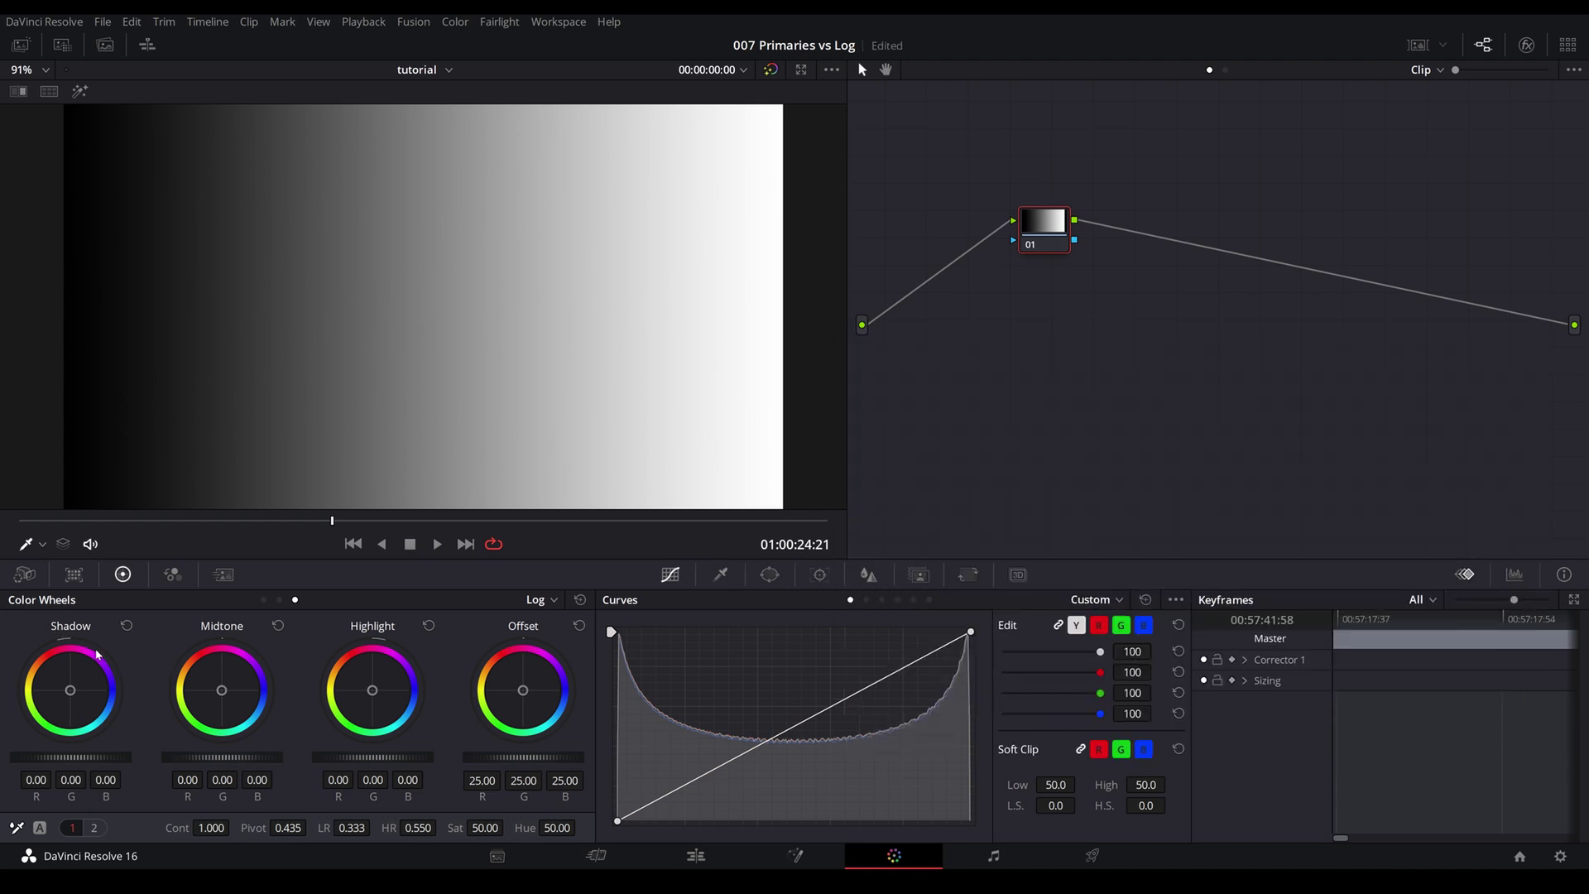
{"action": "left_click", "coordinate": [262, 600]}
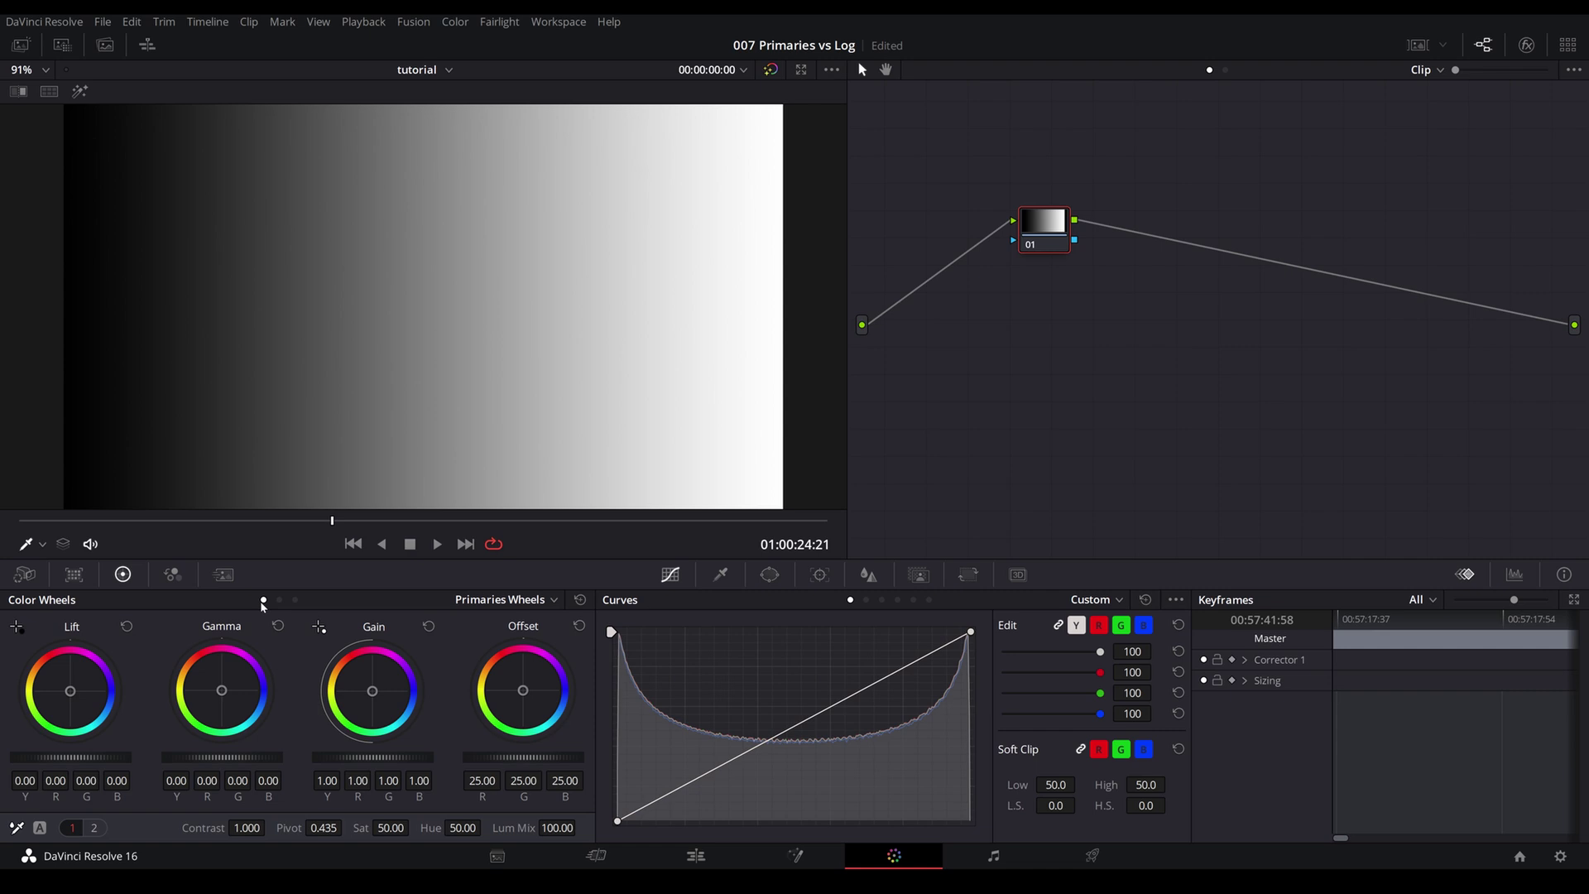
{"action": "left_click", "coordinate": [295, 600]}
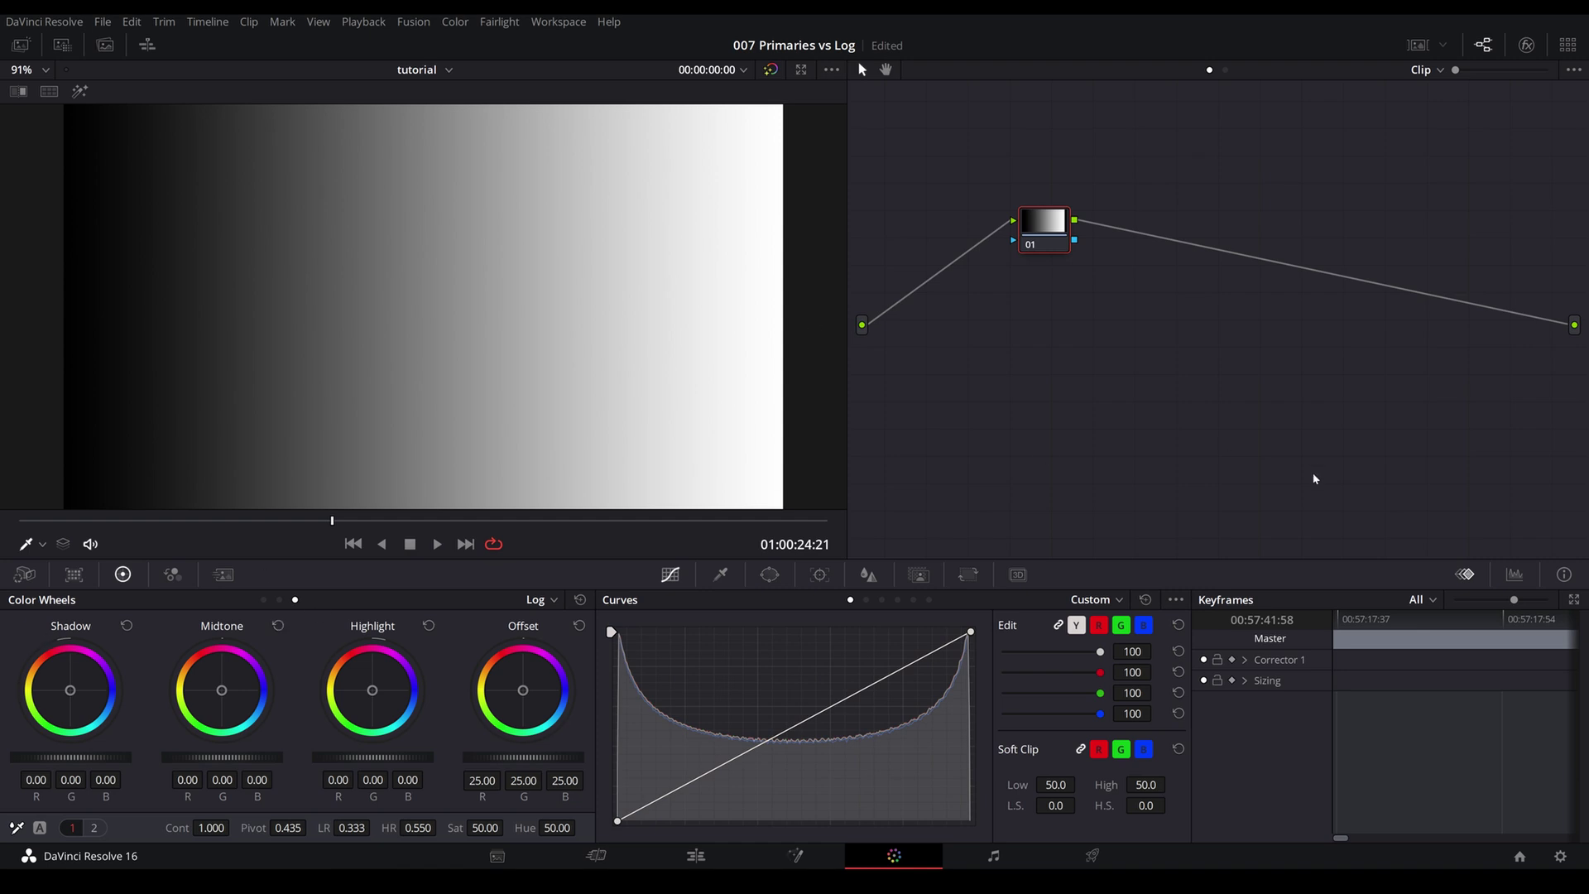
{"action": "left_click", "coordinate": [1515, 574]}
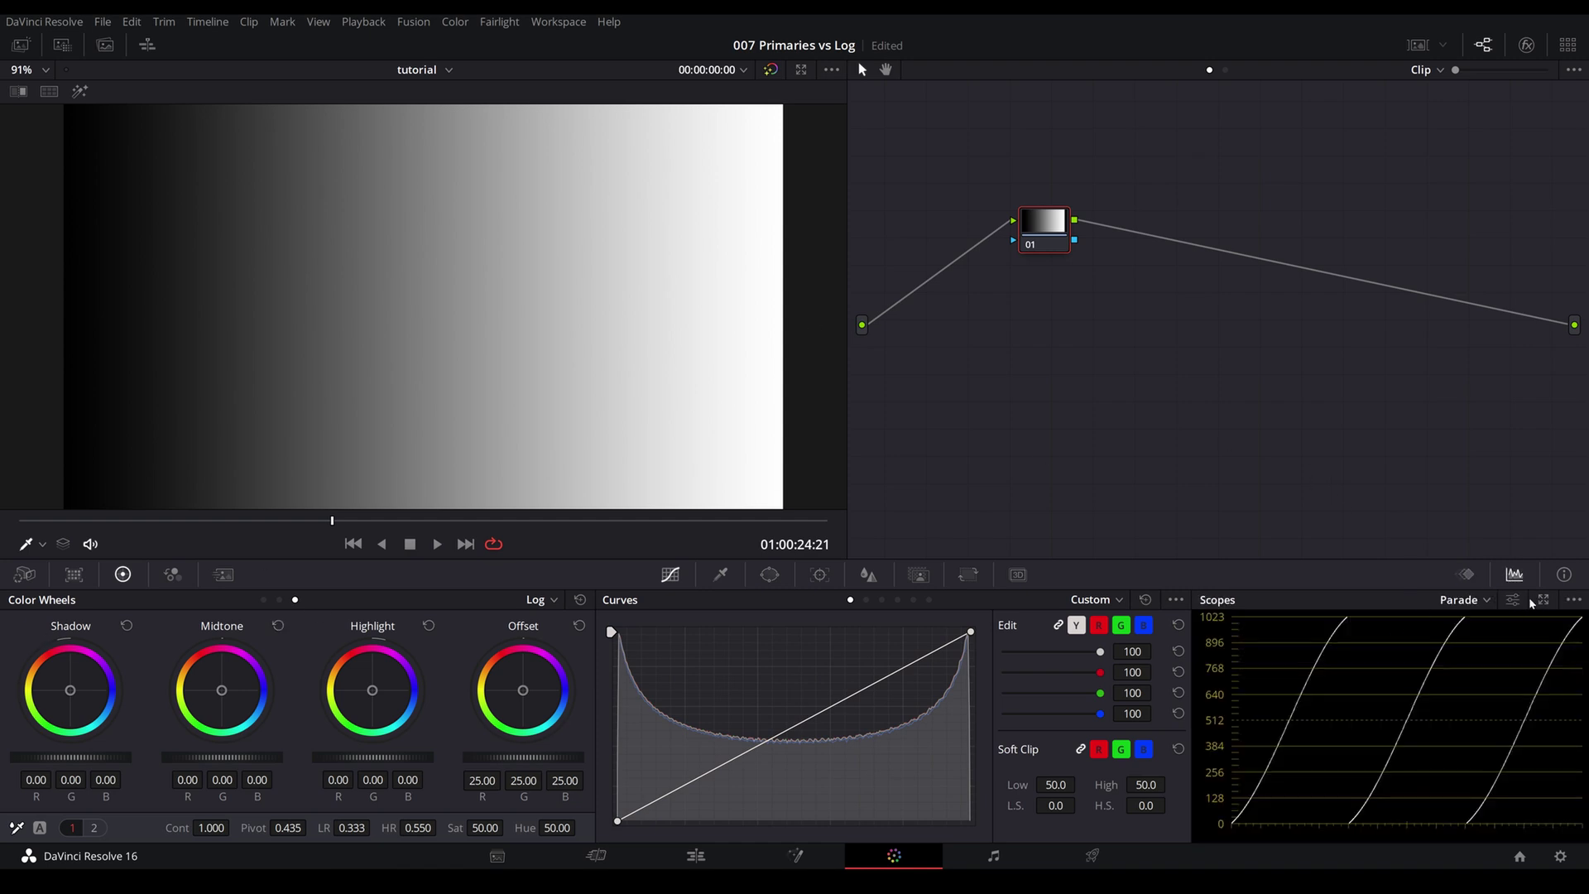
Step: Float the scopes again, set Log Low Range to 0.041 and reset Shadow to 0.00
{"action": "left_click", "coordinate": [1543, 600]}
{"action": "left_click_drag", "start_coordinate": [95, 757], "coordinate": [60, 760]}
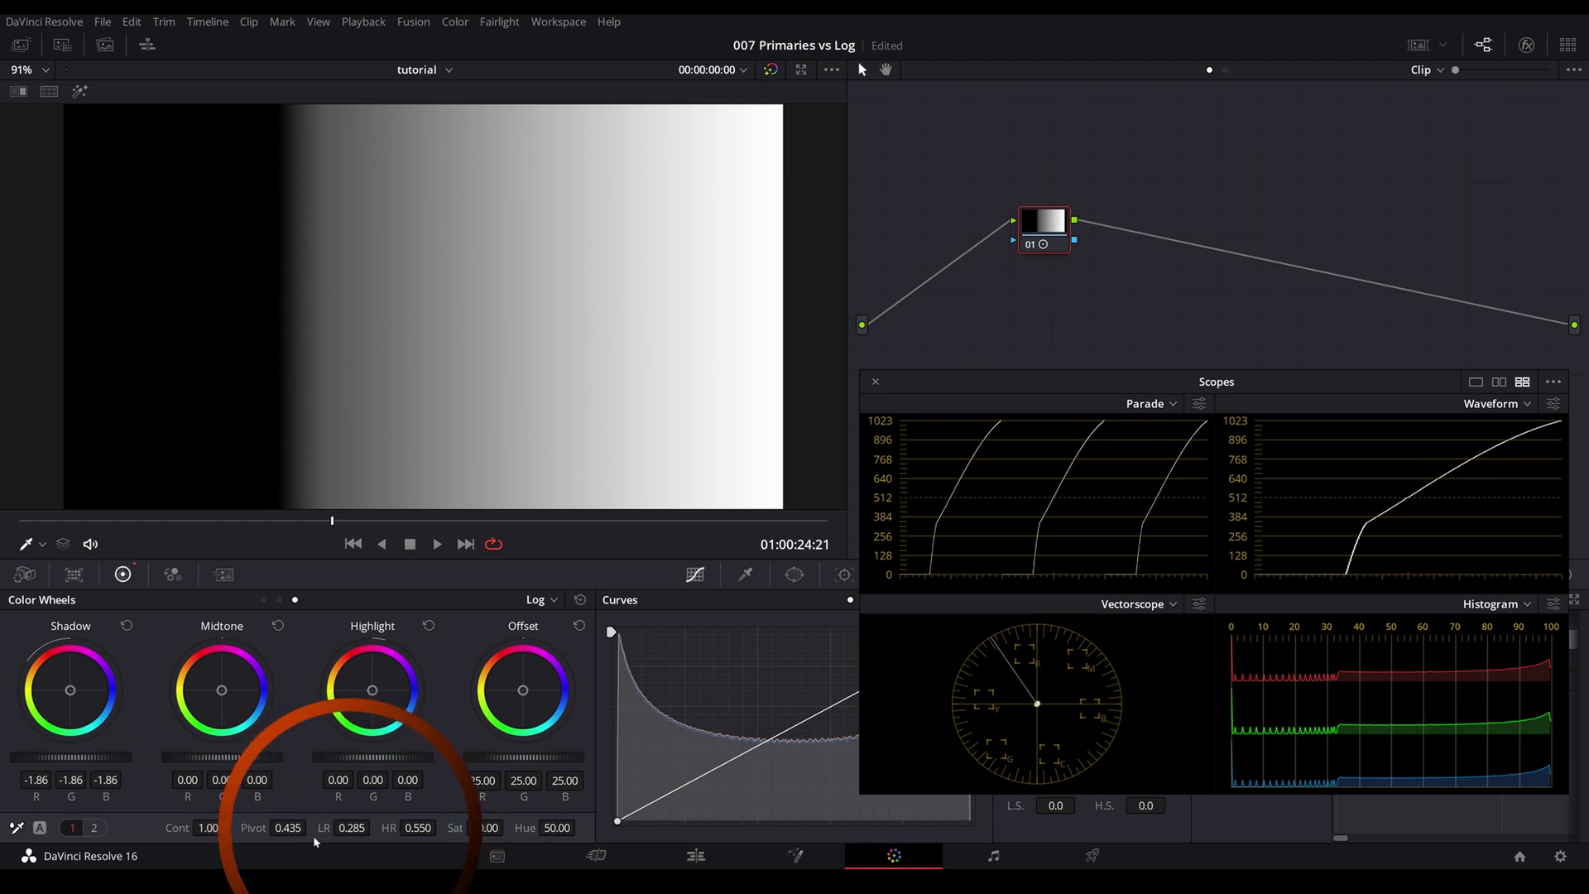
{"action": "mouse_move", "coordinate": [352, 828]}
{"action": "left_mouse_down"}
{"action": "mouse_move", "coordinate": [414, 827]}
{"action": "mouse_move", "coordinate": [349, 829]}
{"action": "left_mouse_up"}
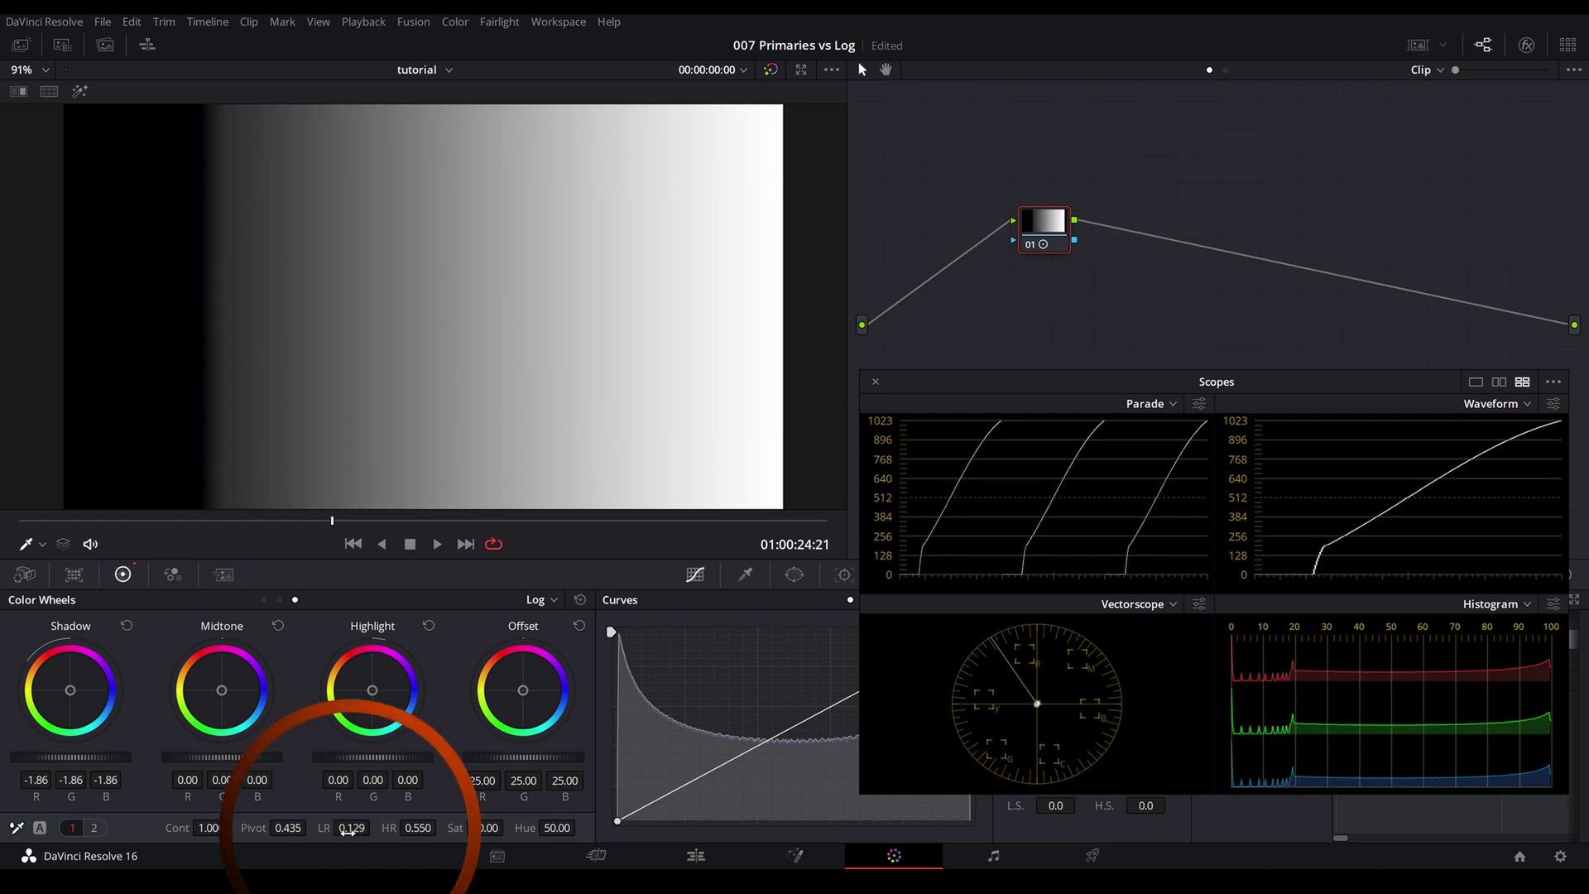
{"action": "left_click_drag", "start_coordinate": [348, 830], "coordinate": [362, 828]}
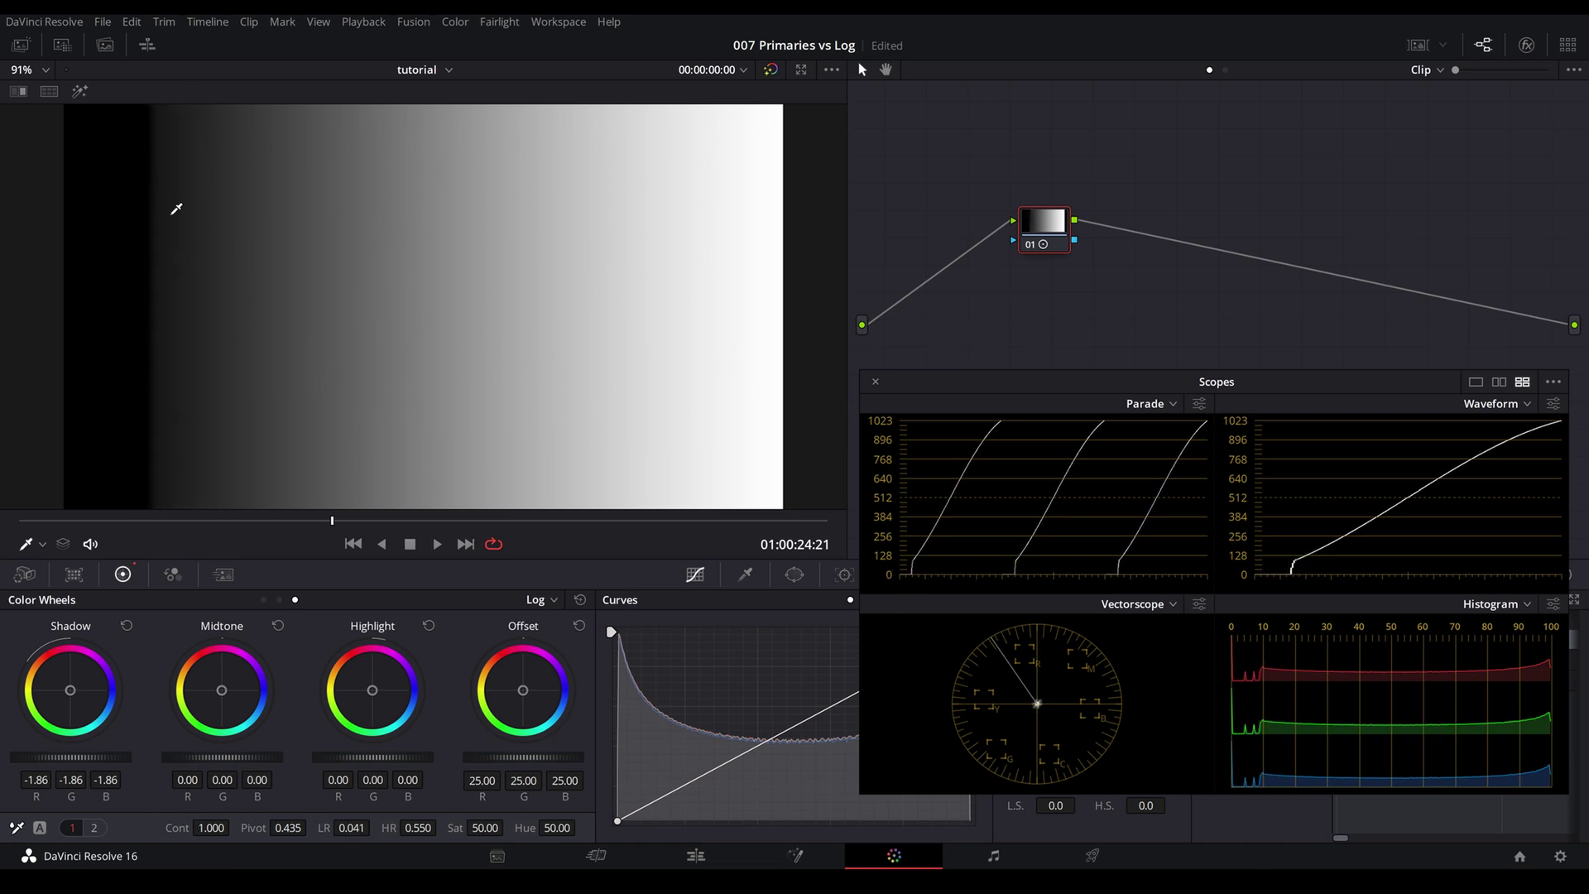
{"action": "left_click", "coordinate": [125, 626]}
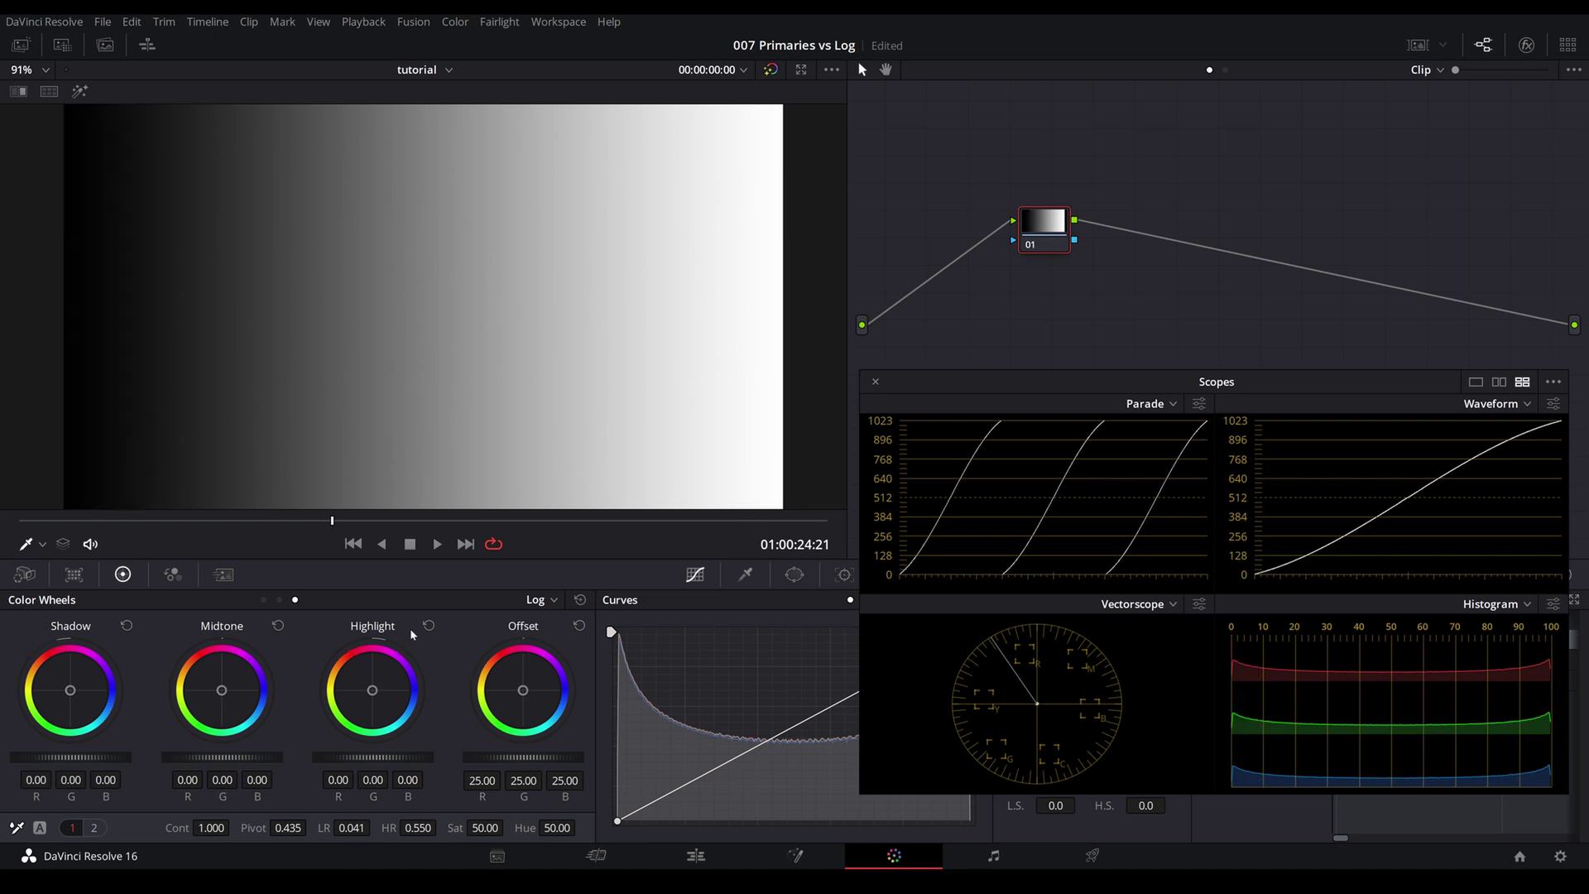
Step: Raise the Log Highlight master to 1.25 and set High Range to 0.774
{"action": "left_click_drag", "start_coordinate": [372, 758], "coordinate": [933, 508]}
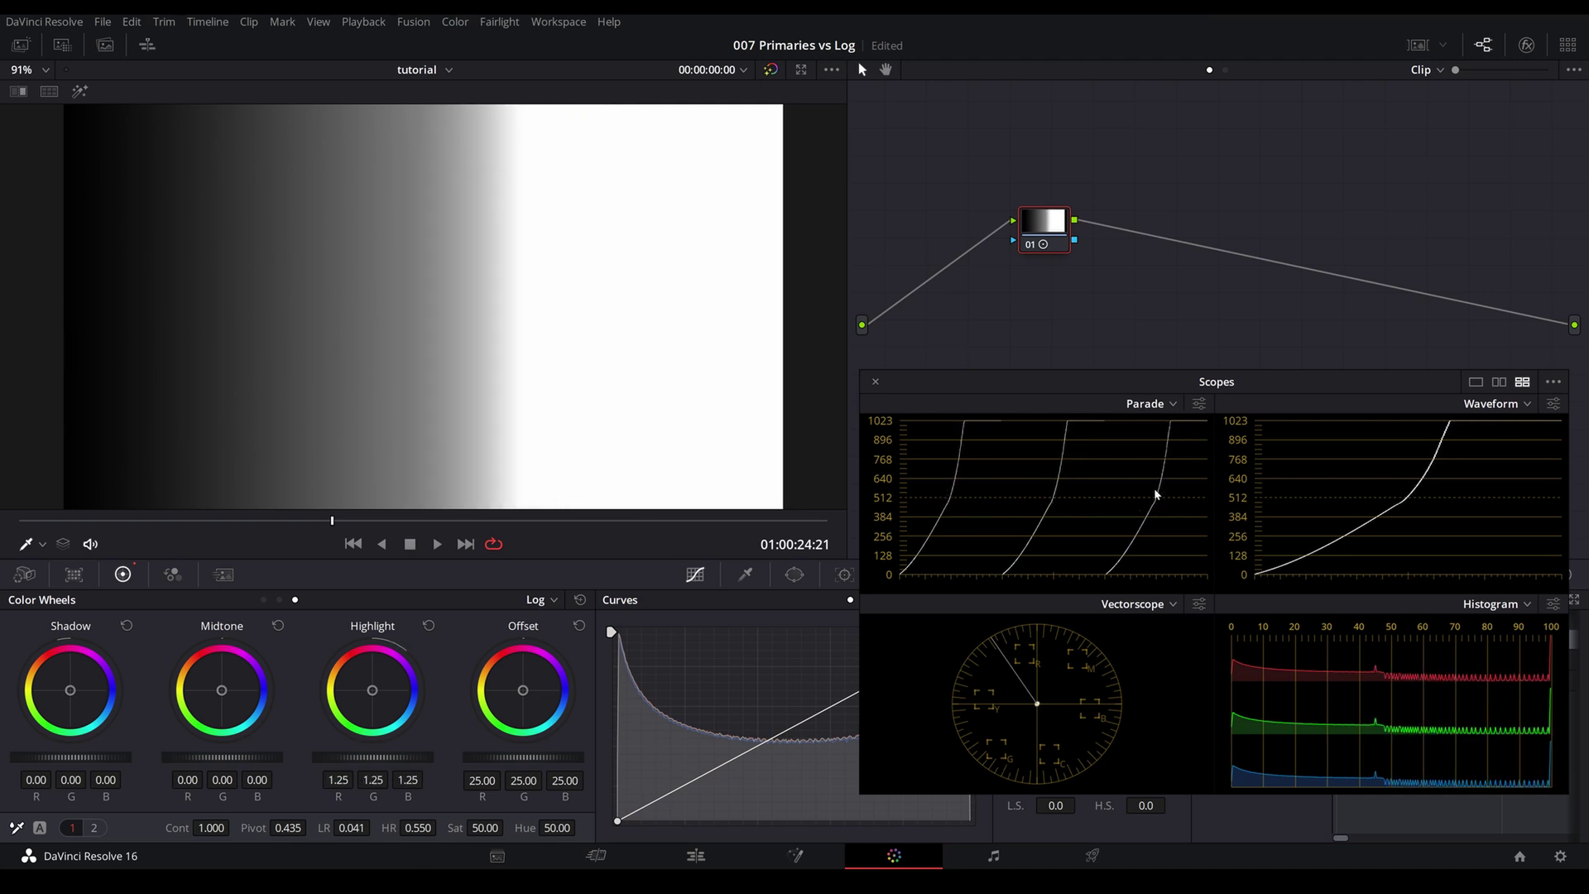
{"action": "mouse_move", "coordinate": [418, 827]}
{"action": "left_mouse_down"}
{"action": "mouse_move", "coordinate": [449, 828]}
{"action": "mouse_move", "coordinate": [418, 827]}
{"action": "left_mouse_up"}
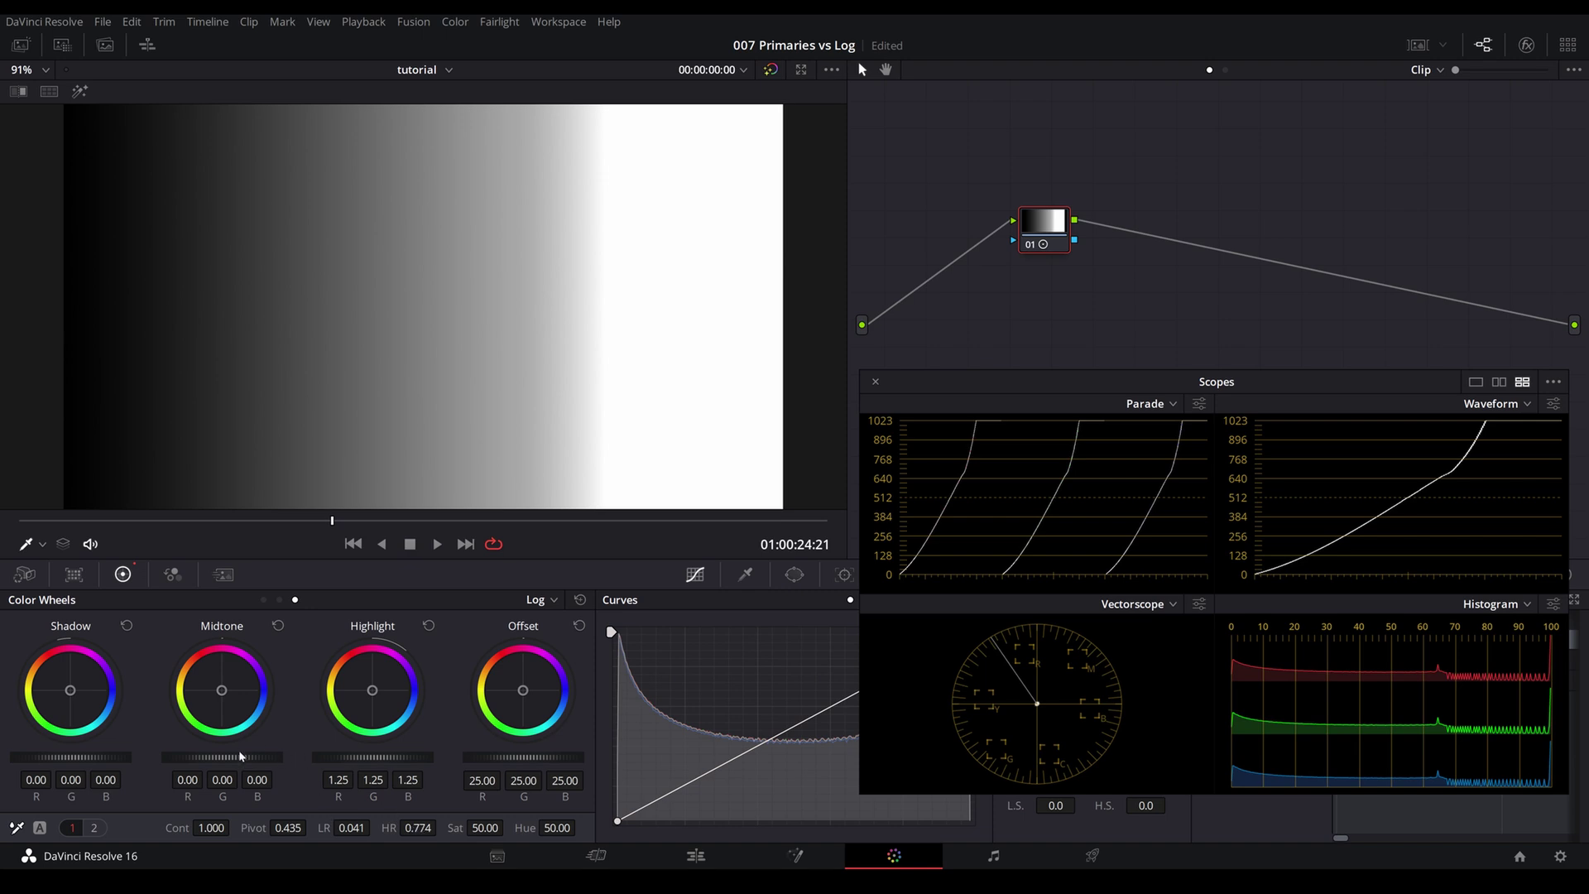
Step: Set Midtone to 0.91 with Low/High Range 0.380/0.652, then return to Primaries wheels
{"action": "left_click_drag", "start_coordinate": [234, 757], "coordinate": [350, 758]}
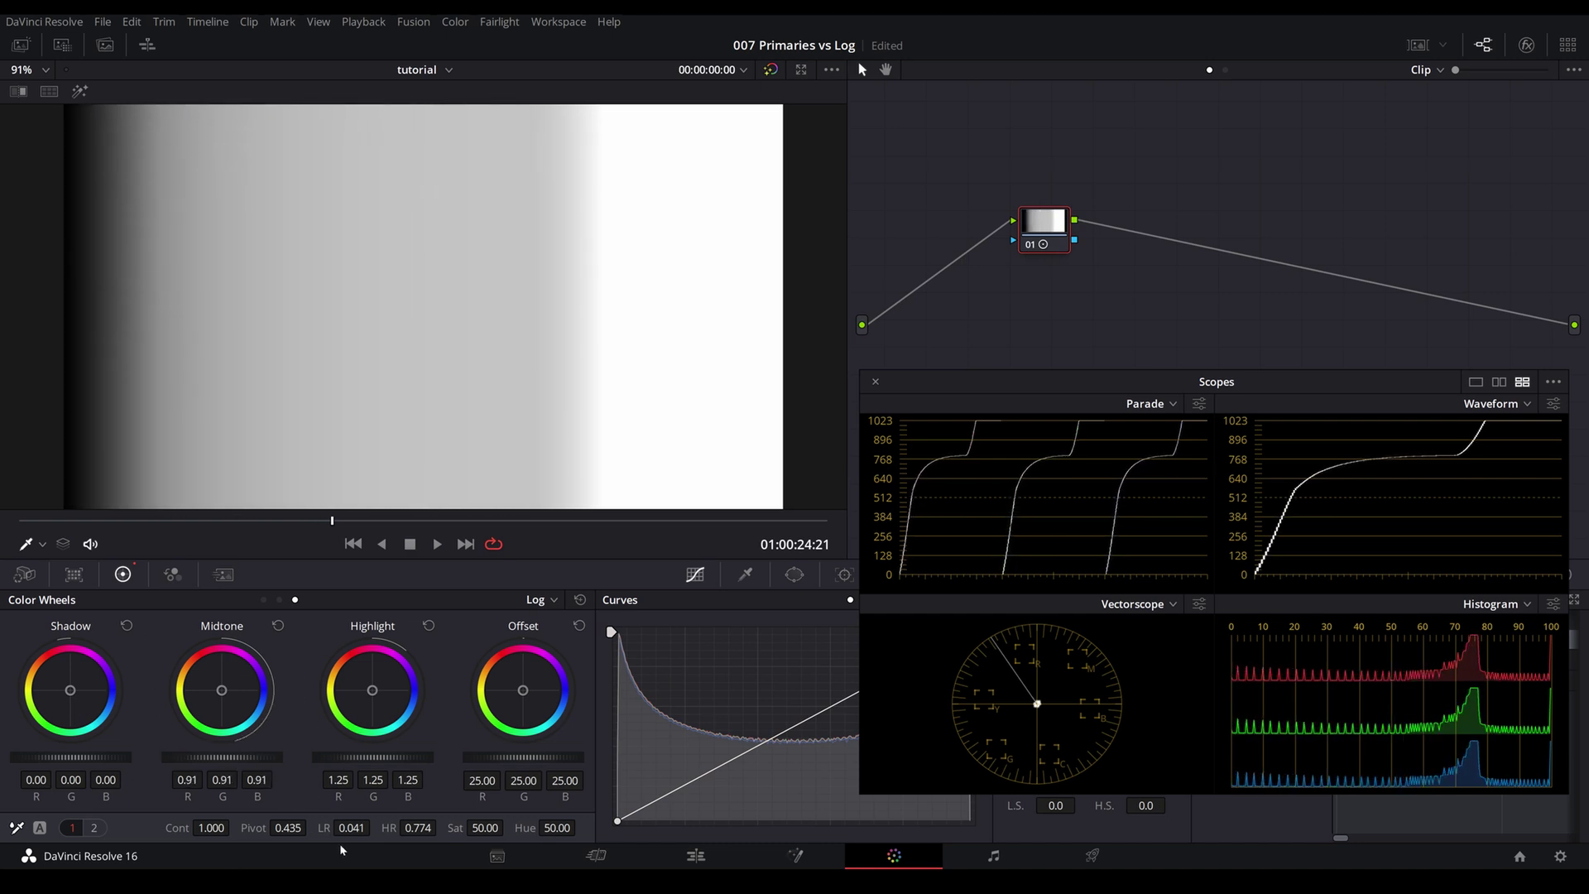
{"action": "left_click_drag", "start_coordinate": [352, 827], "coordinate": [408, 828]}
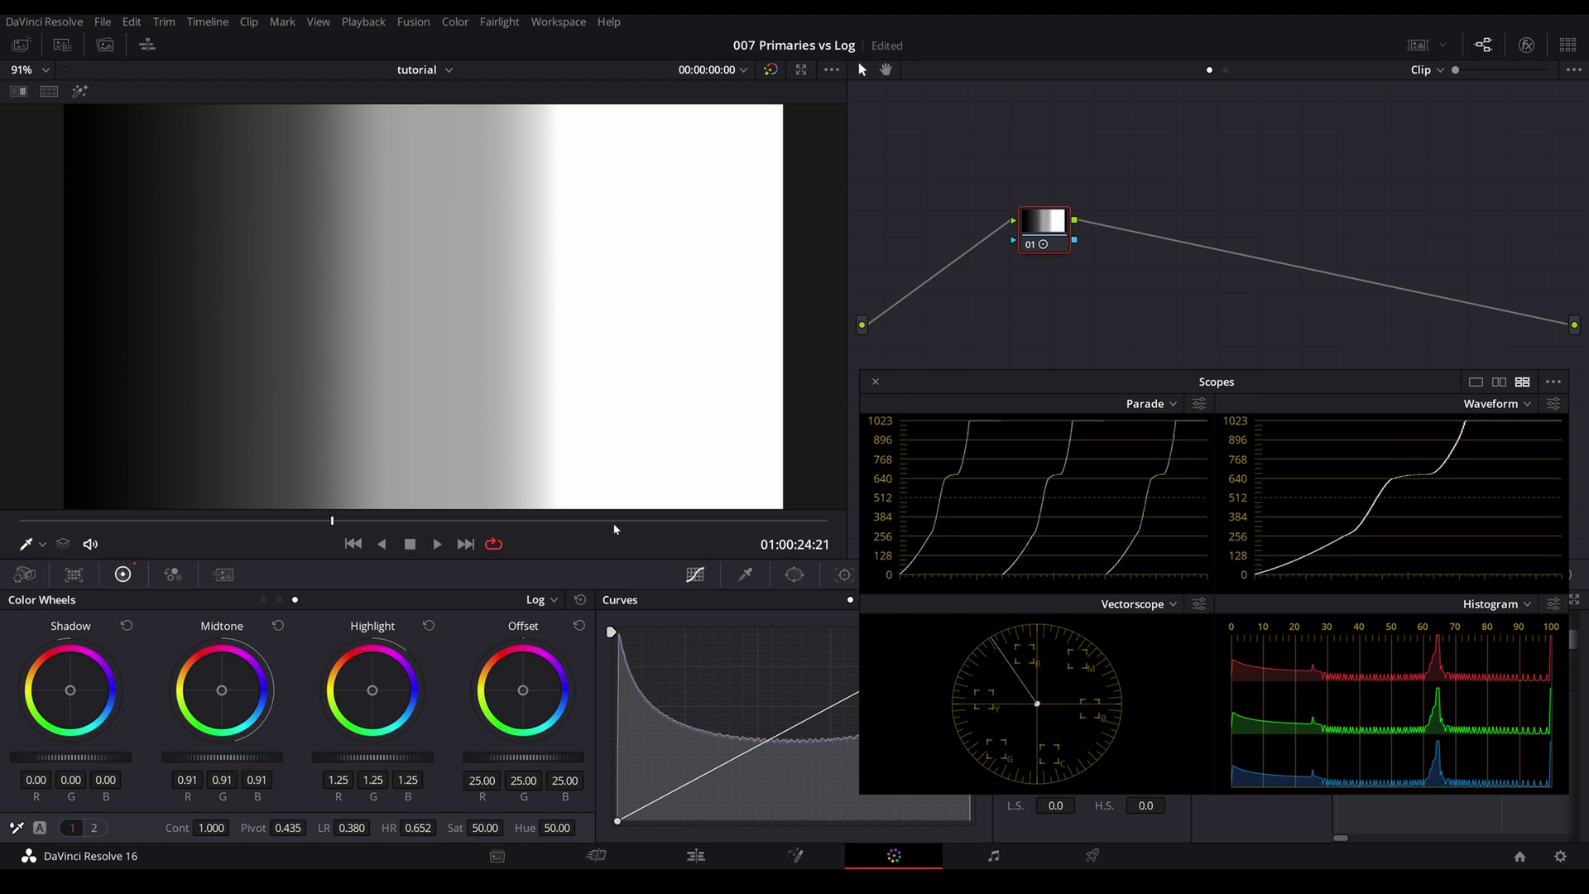
{"action": "left_click", "coordinate": [263, 600]}
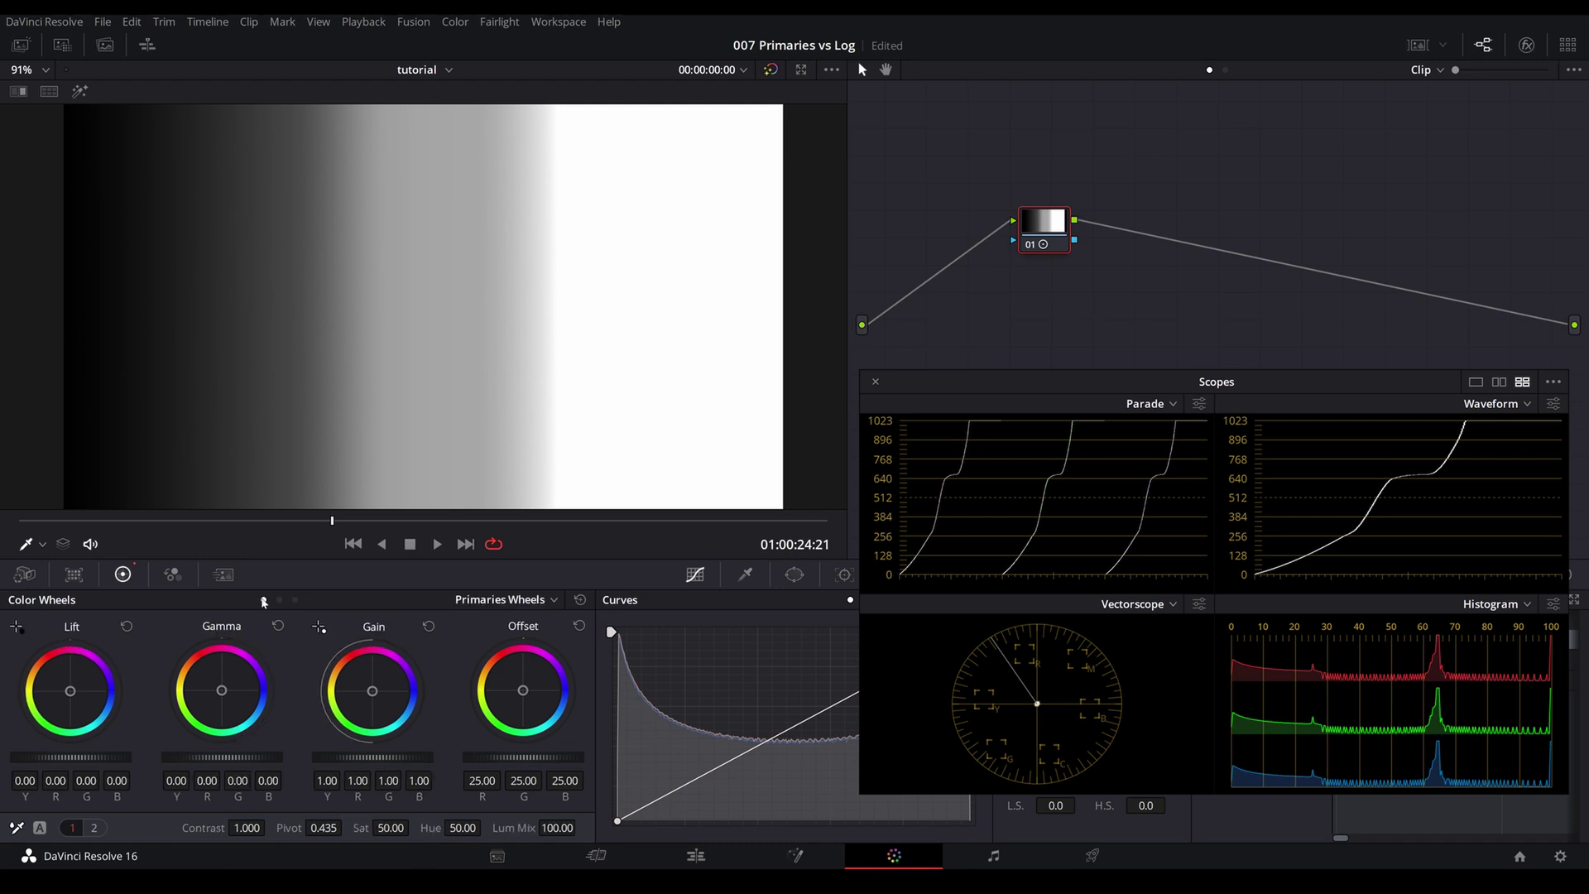
Step: Step through the portrait's NR, CST, exp and wb nodes, toggling CST off and on to compare
{"action": "left_click", "coordinate": [295, 600]}
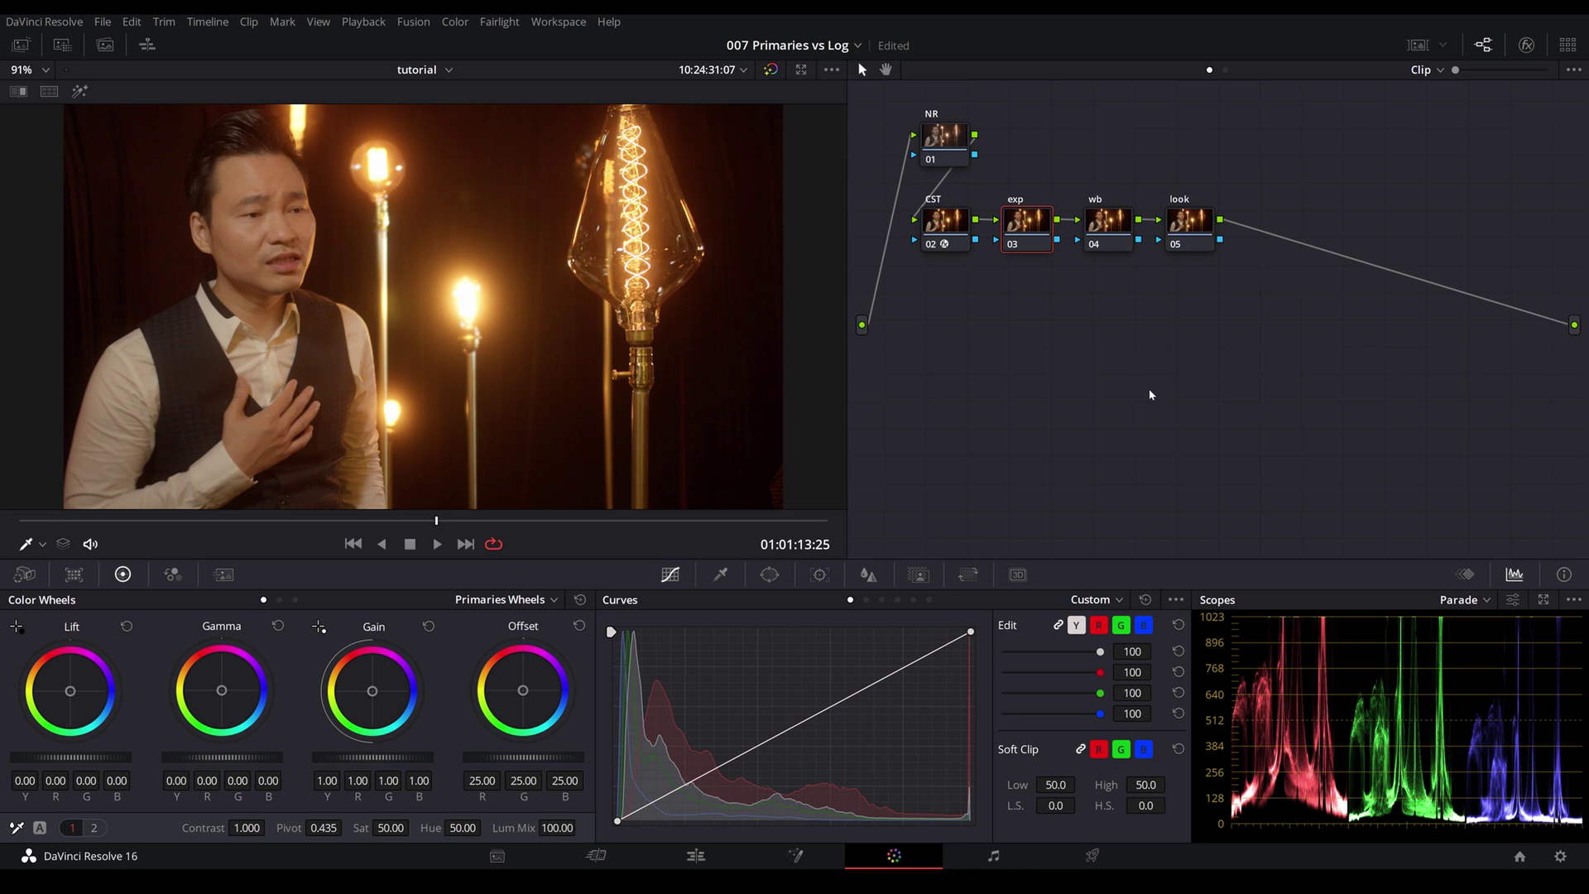
{"action": "left_click", "coordinate": [941, 141]}
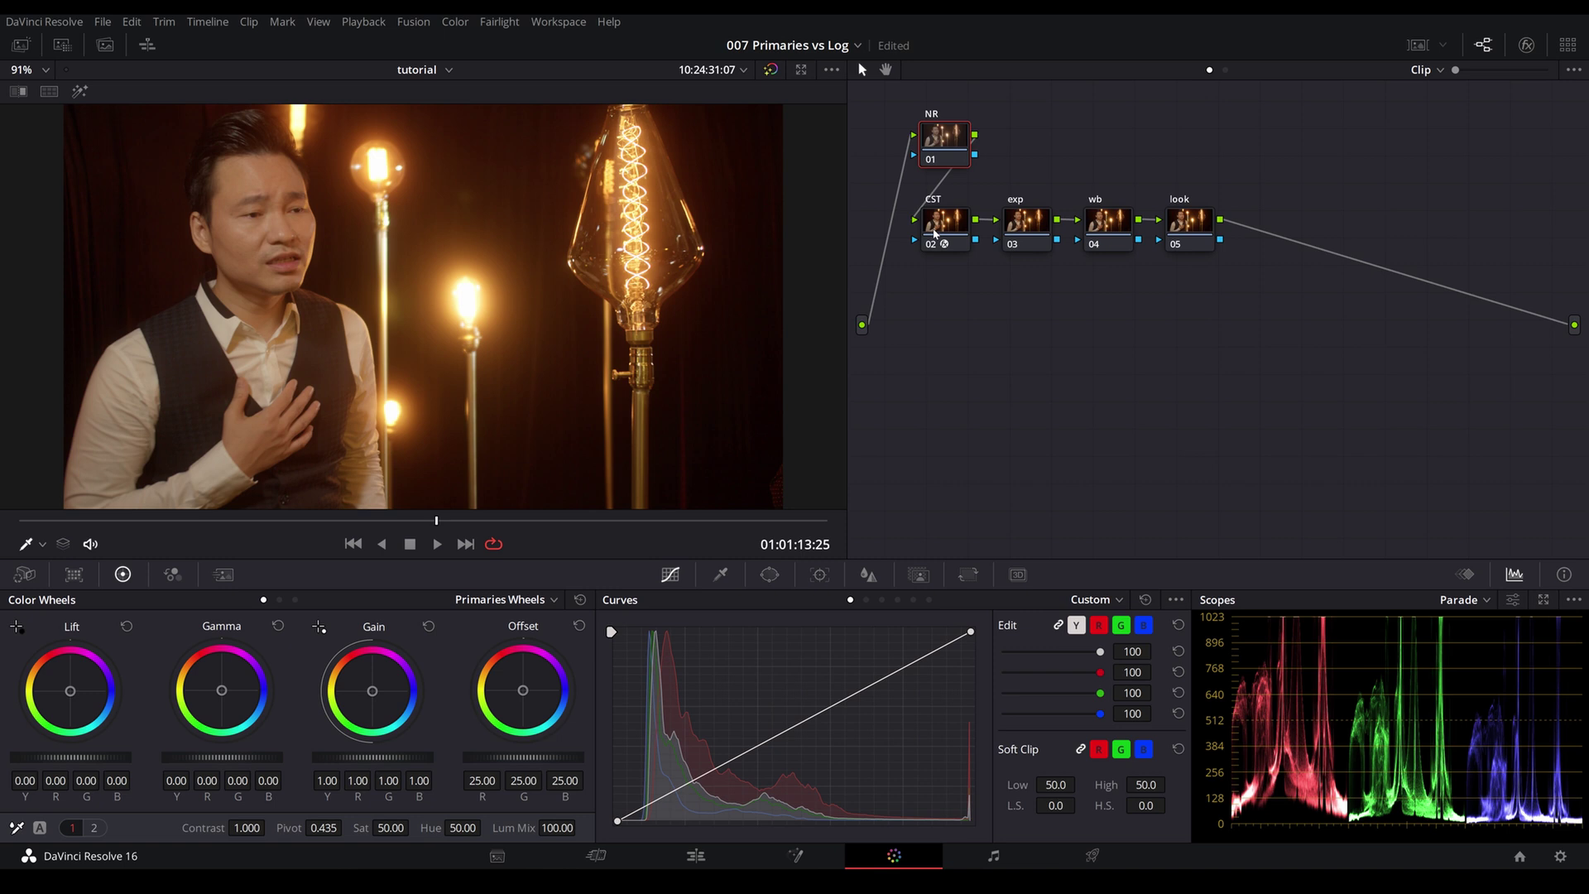
{"action": "left_click", "coordinate": [939, 226]}
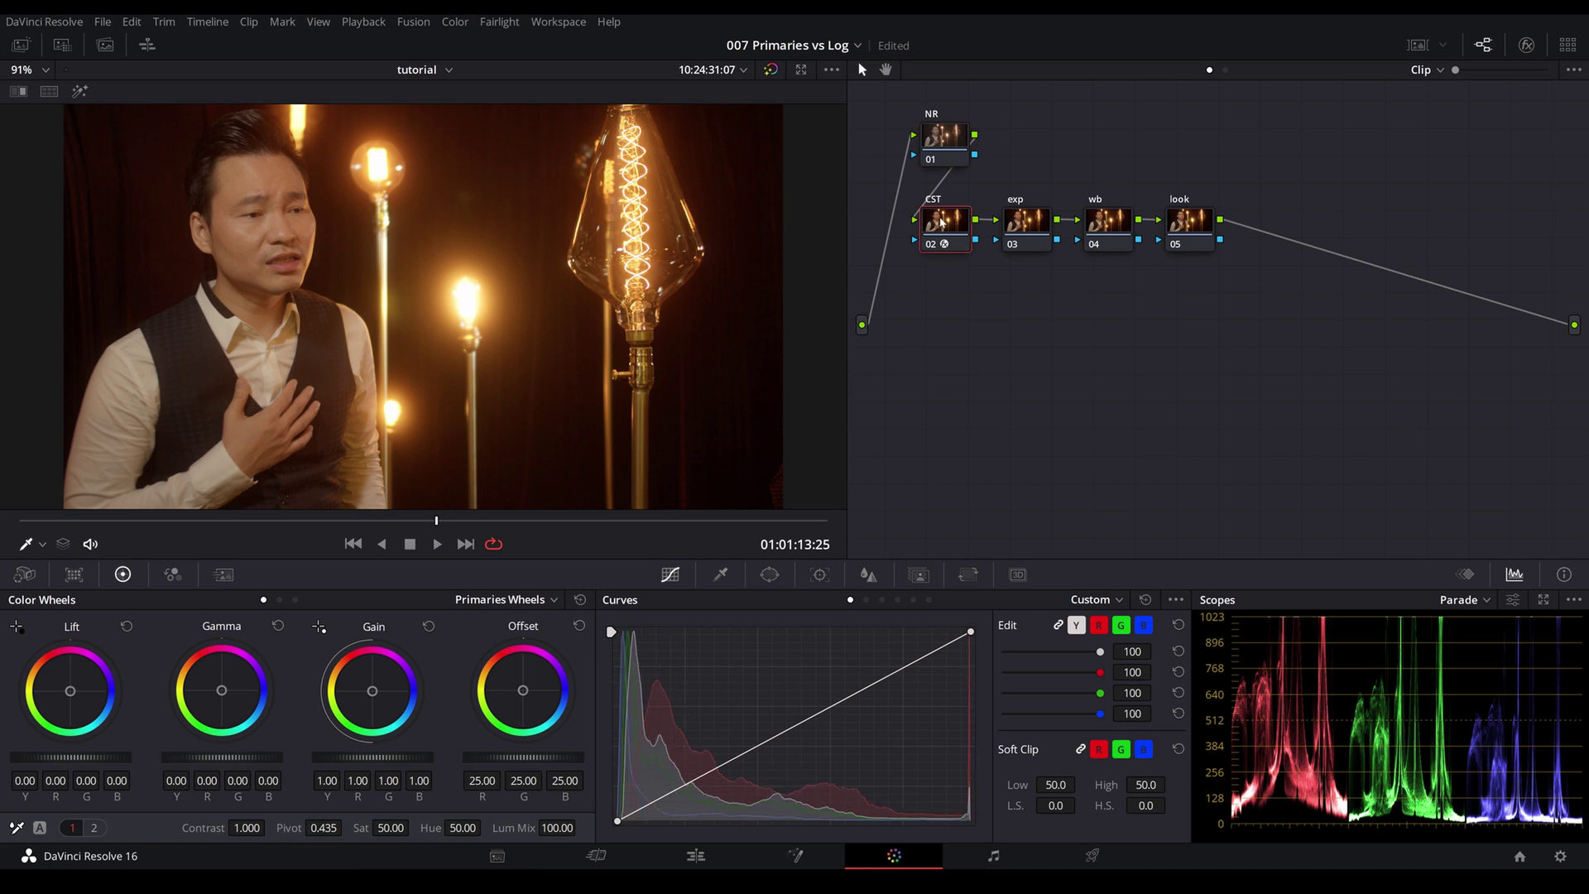
{"action": "left_click", "coordinate": [930, 245]}
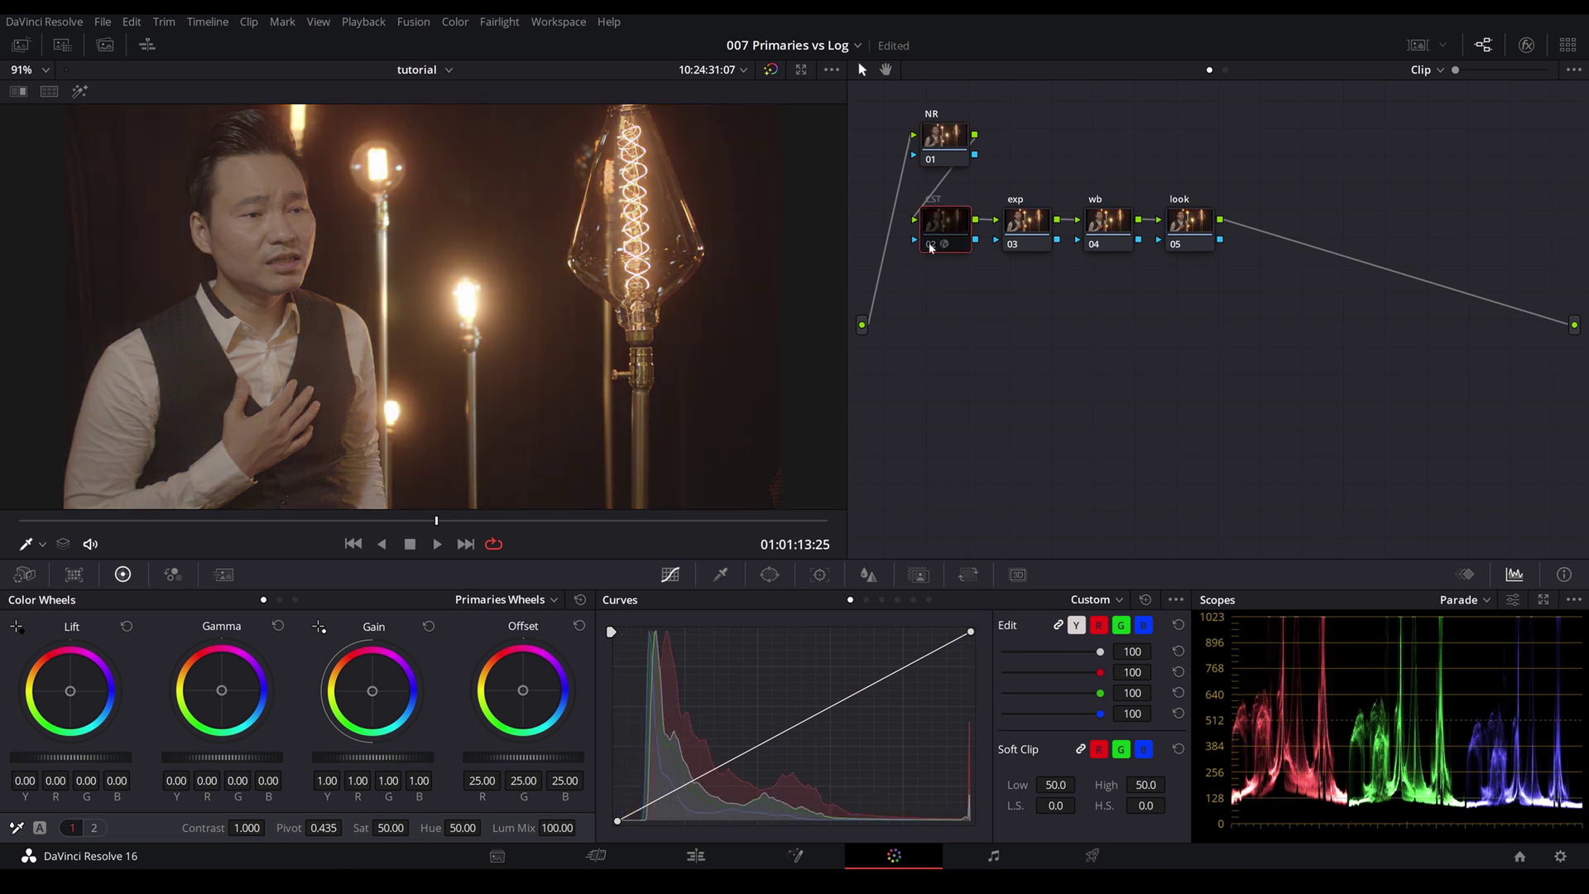
{"action": "left_click", "coordinate": [930, 245]}
{"action": "left_click", "coordinate": [1027, 222]}
{"action": "left_click", "coordinate": [1109, 229]}
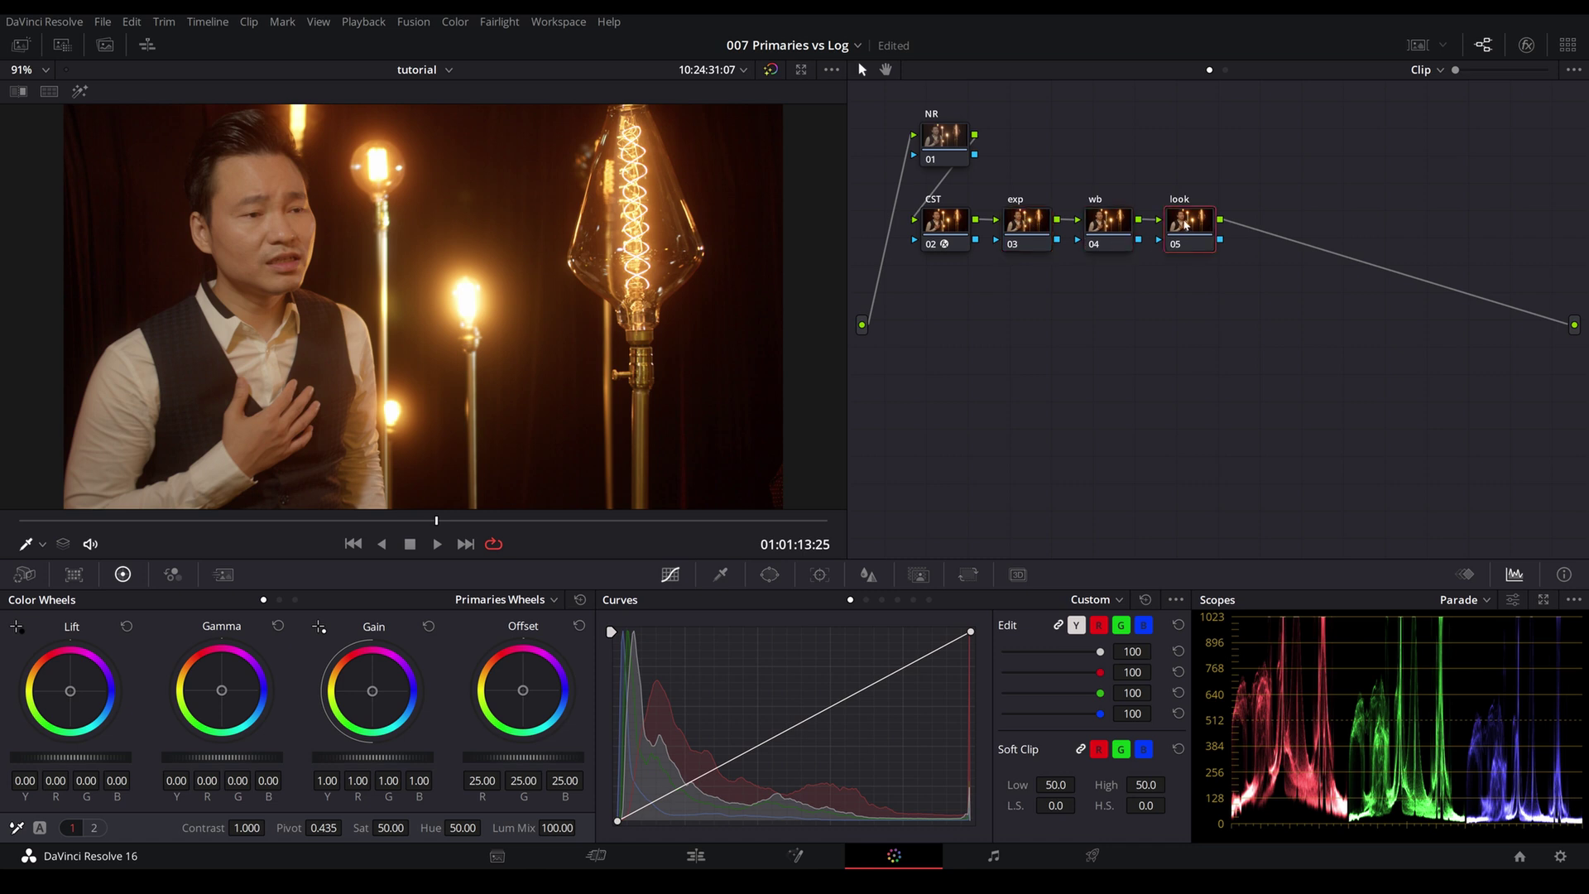
{"action": "left_click", "coordinate": [1023, 222]}
{"action": "left_click", "coordinate": [1543, 599]}
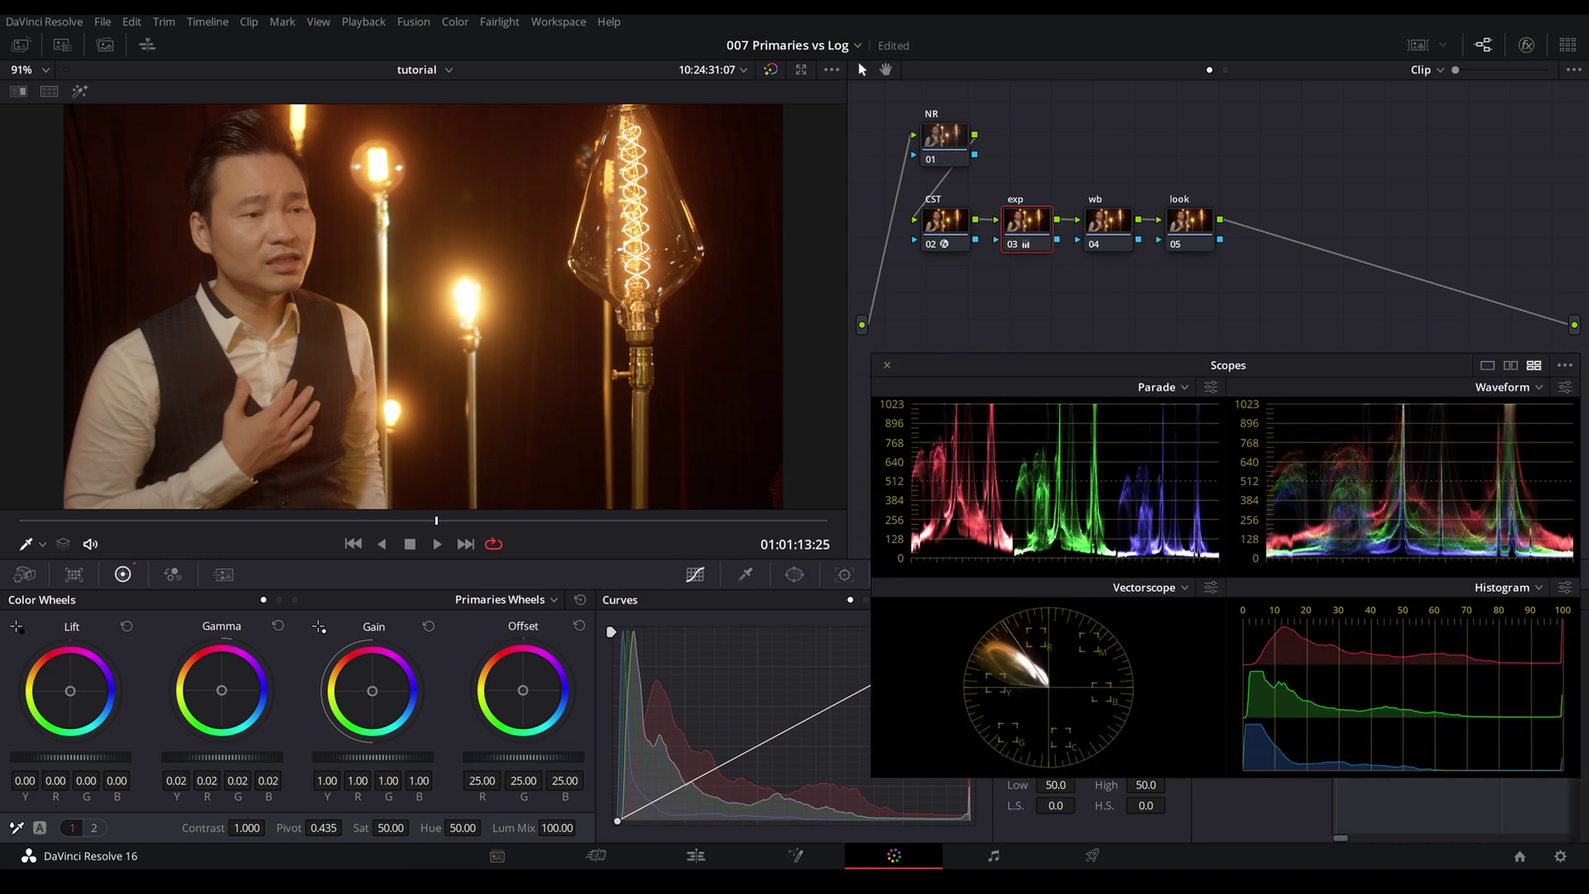
{"action": "left_click_drag", "start_coordinate": [246, 828], "coordinate": [315, 828]}
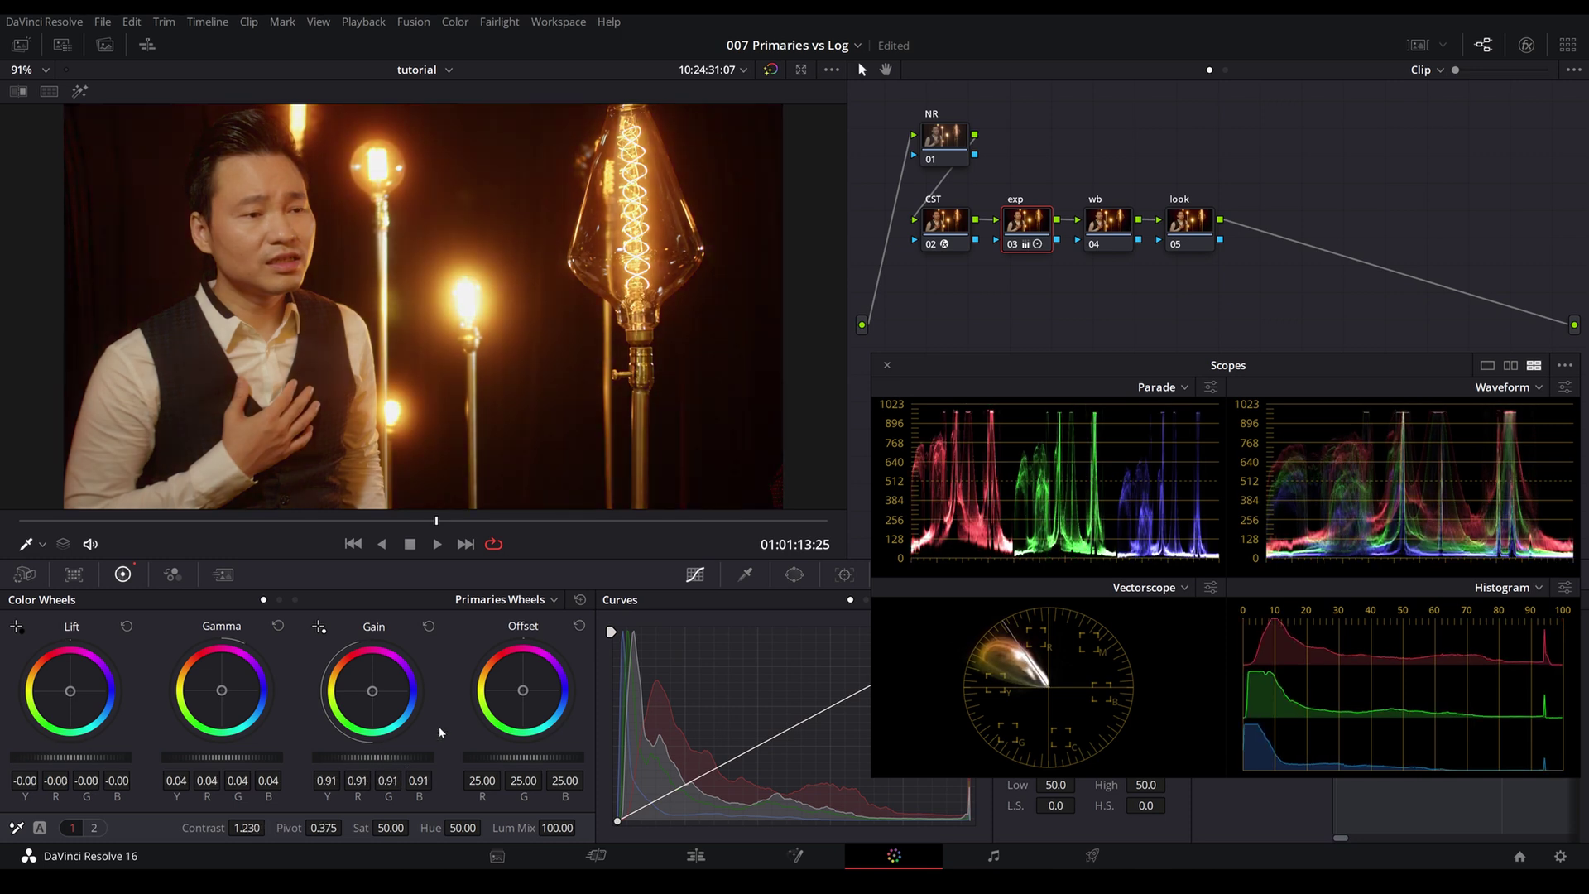
Step: White-balance the wb node with the picker to Offset 22.06/24.74/25.69, toggling it to compare
{"action": "left_click", "coordinate": [1108, 222]}
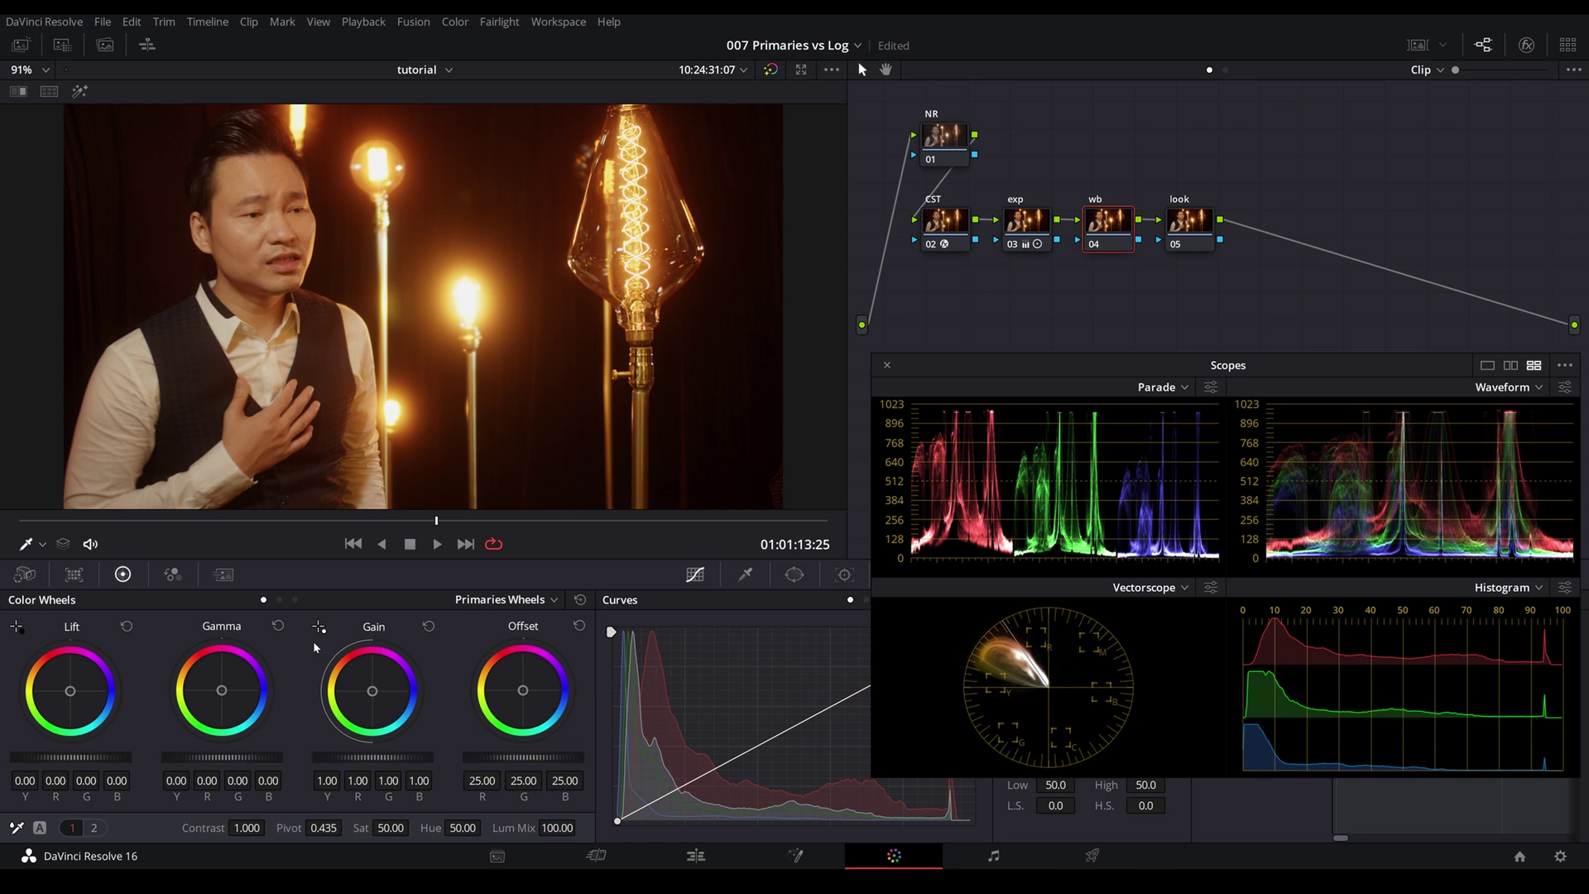
{"action": "left_click", "coordinate": [196, 412]}
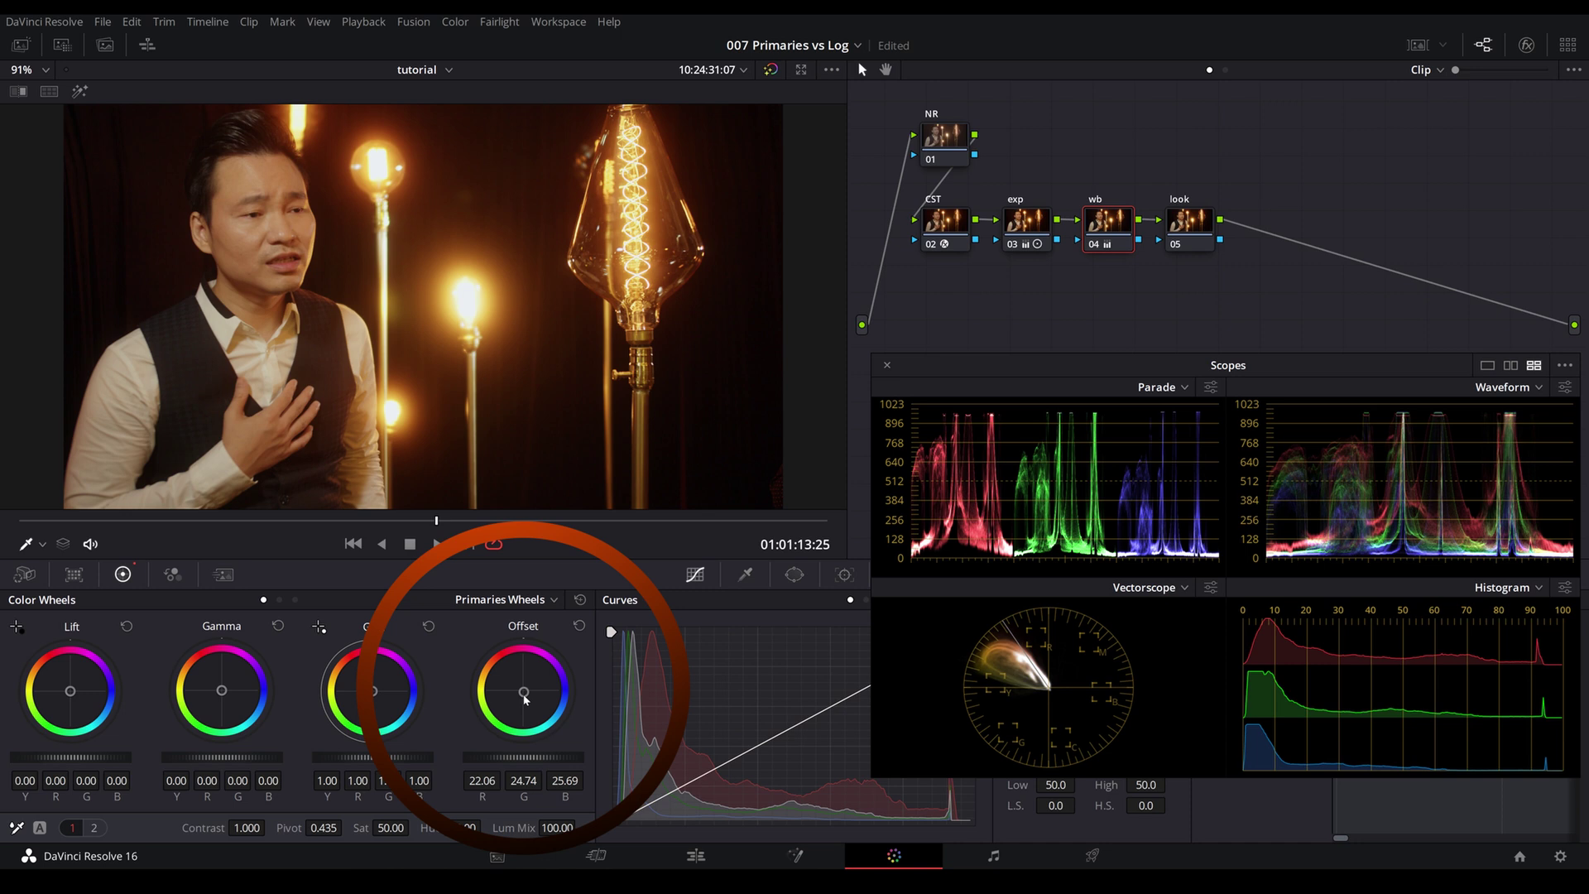
{"action": "left_click", "coordinate": [1096, 247]}
{"action": "left_click", "coordinate": [1096, 247]}
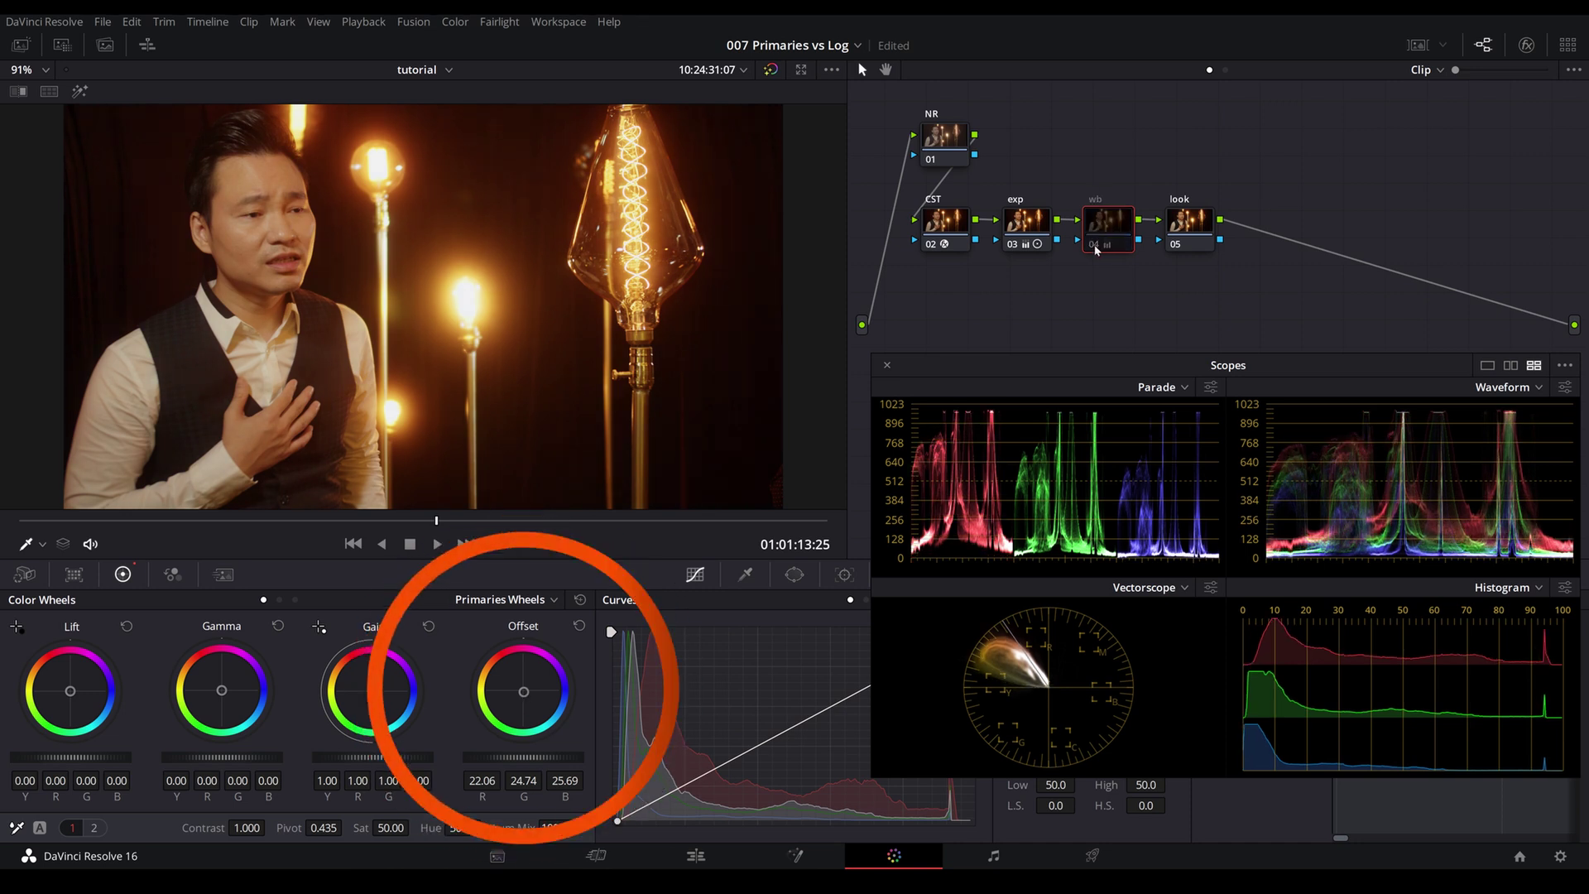
{"action": "left_click", "coordinate": [1096, 246]}
{"action": "left_click", "coordinate": [1096, 247]}
{"action": "left_click", "coordinate": [1096, 247]}
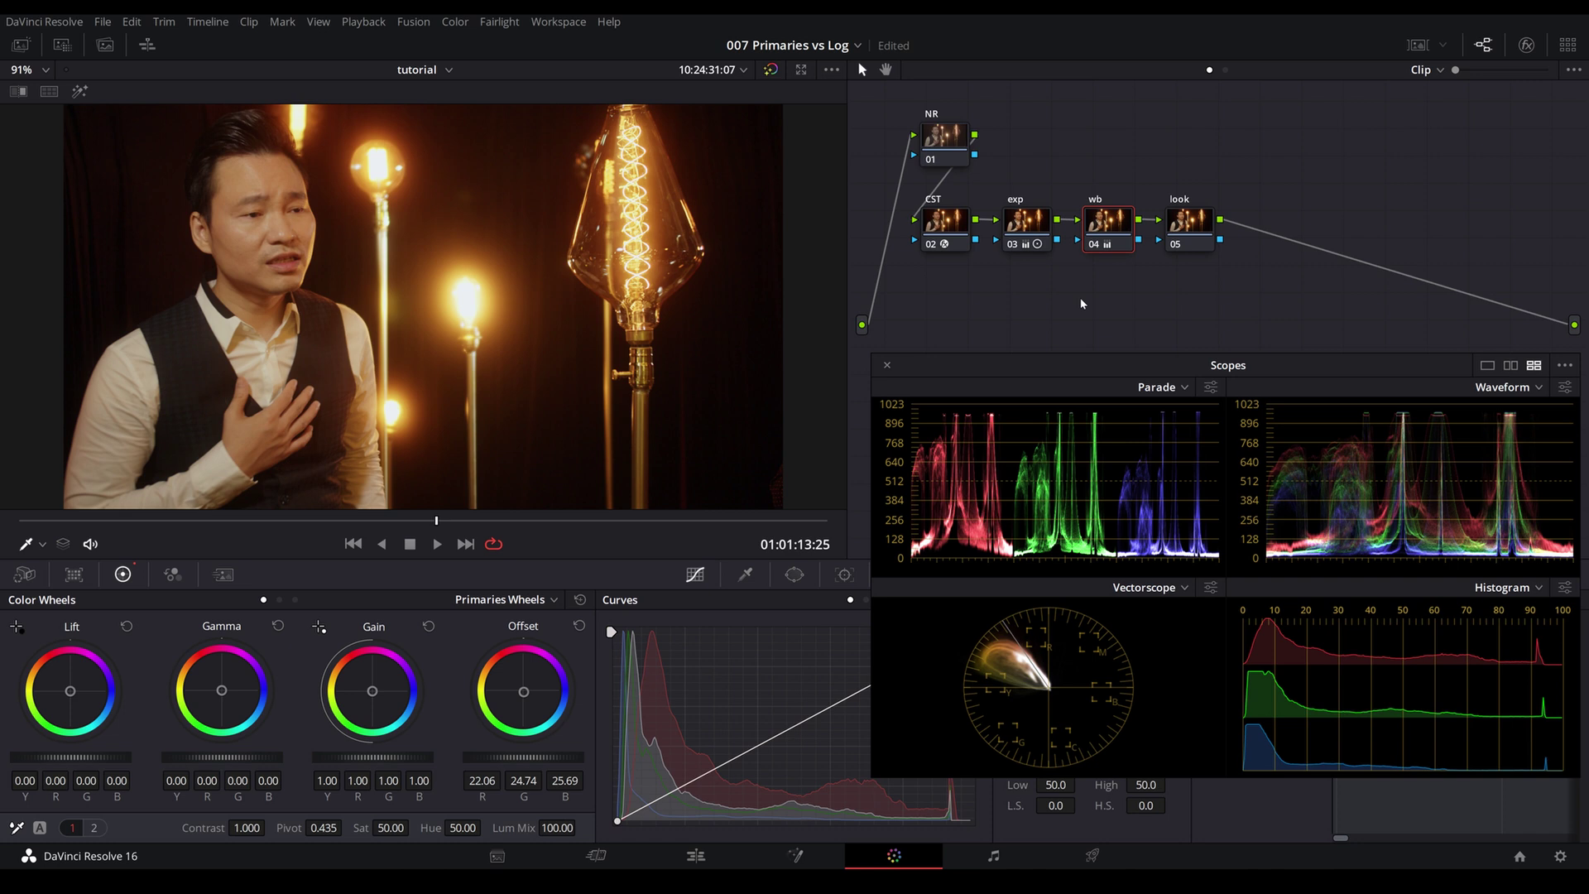
Step: On the look node, tint Log Shadow teal (-0.43/0.10/0.25), warm Highlight, set LR 0.359 and HR 0.748
{"action": "left_click", "coordinate": [296, 599]}
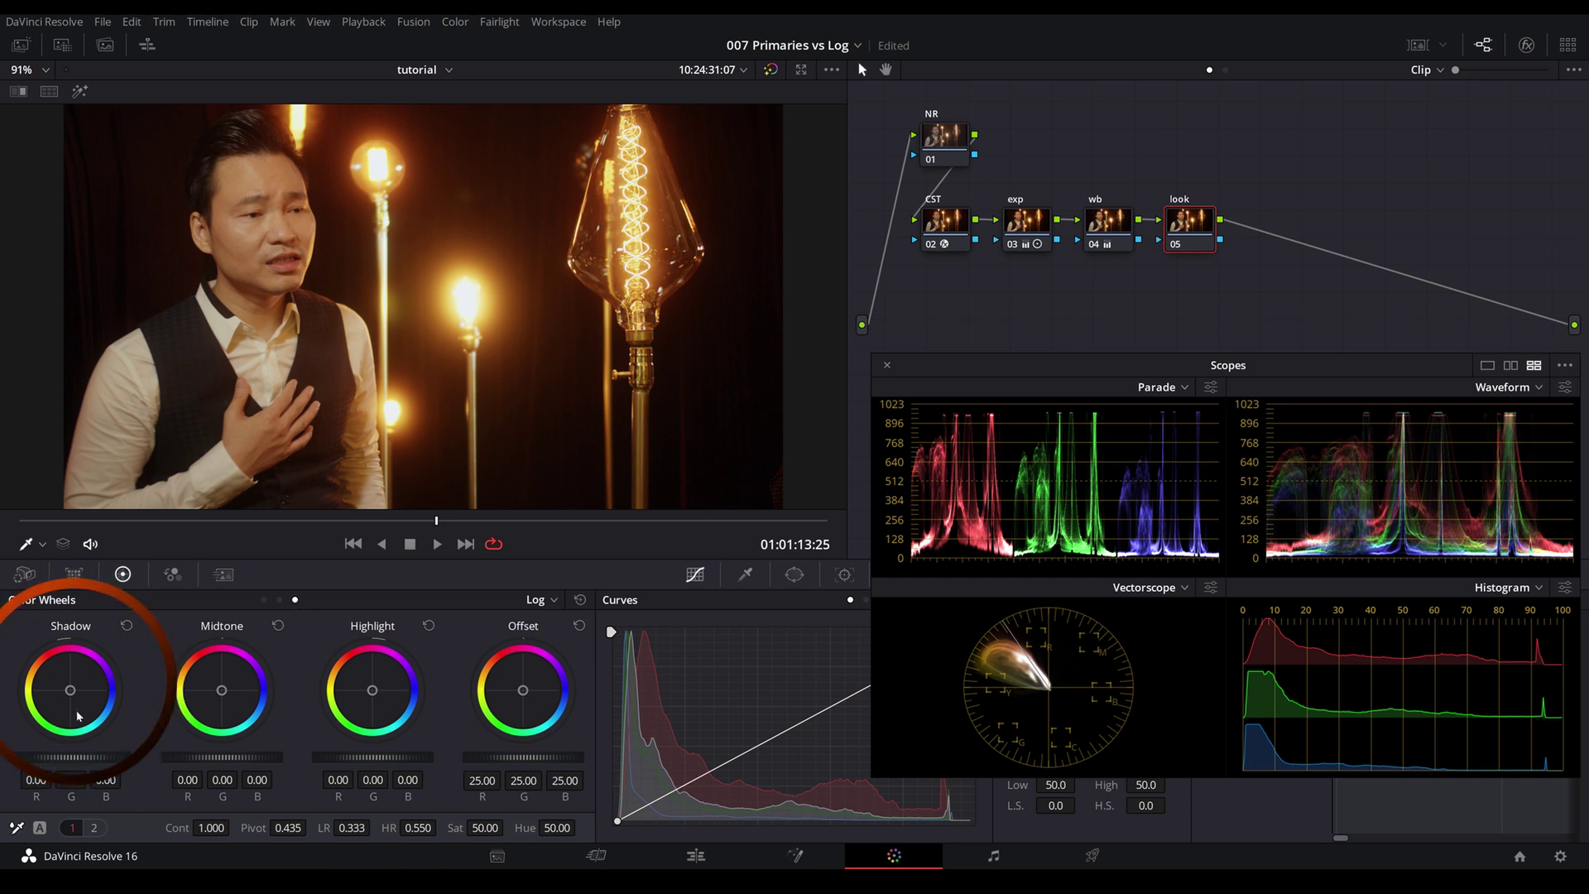
{"action": "left_click_drag", "start_coordinate": [84, 727], "coordinate": [78, 702]}
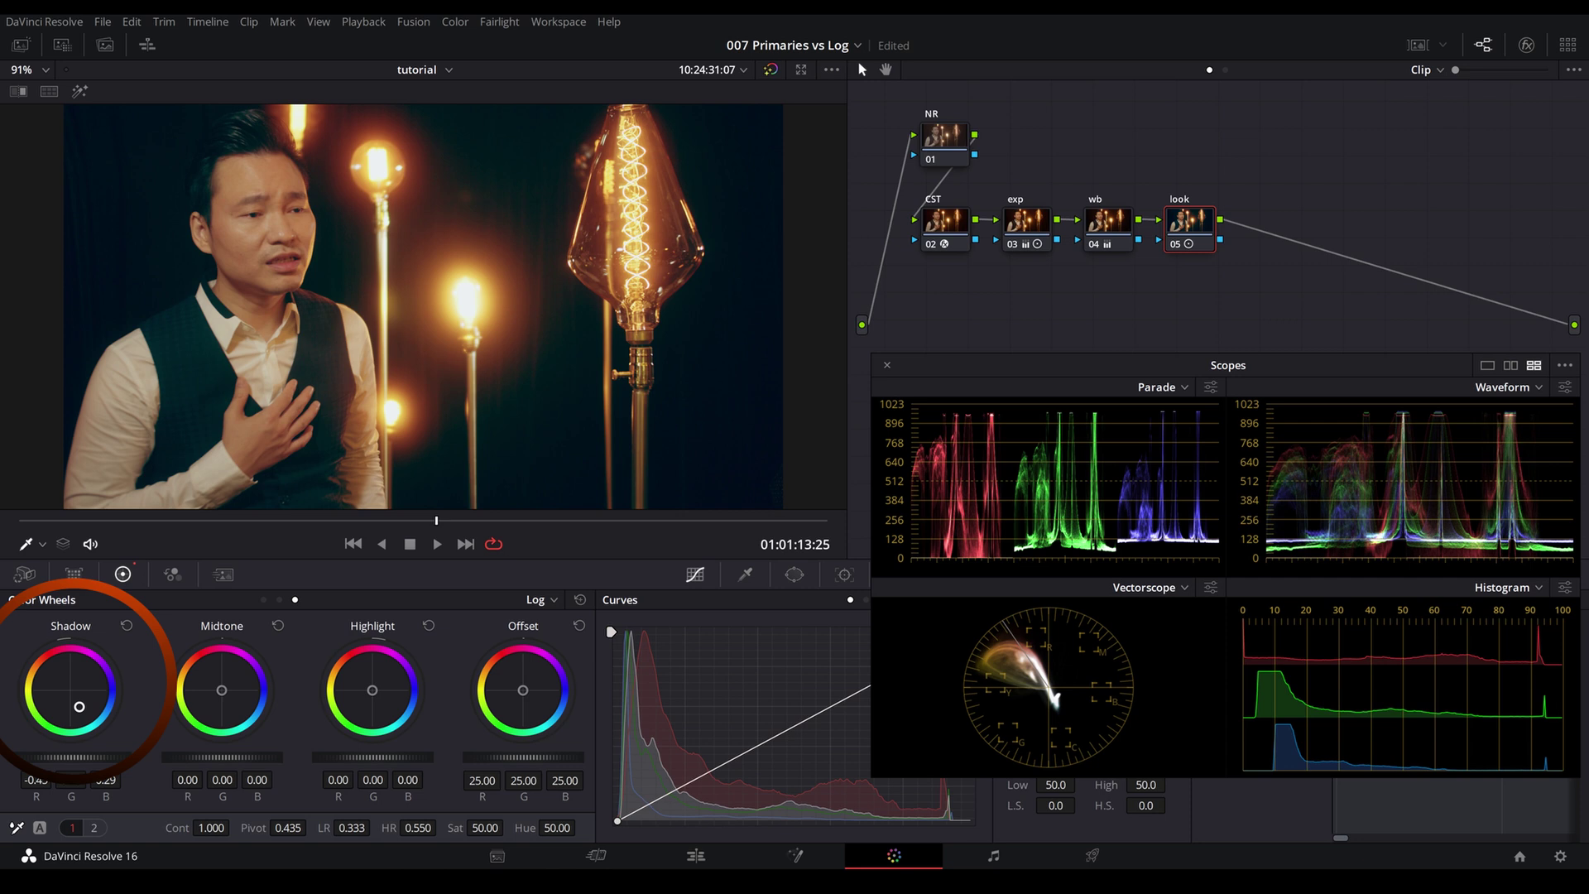
{"action": "left_click_drag", "start_coordinate": [78, 703], "coordinate": [76, 708]}
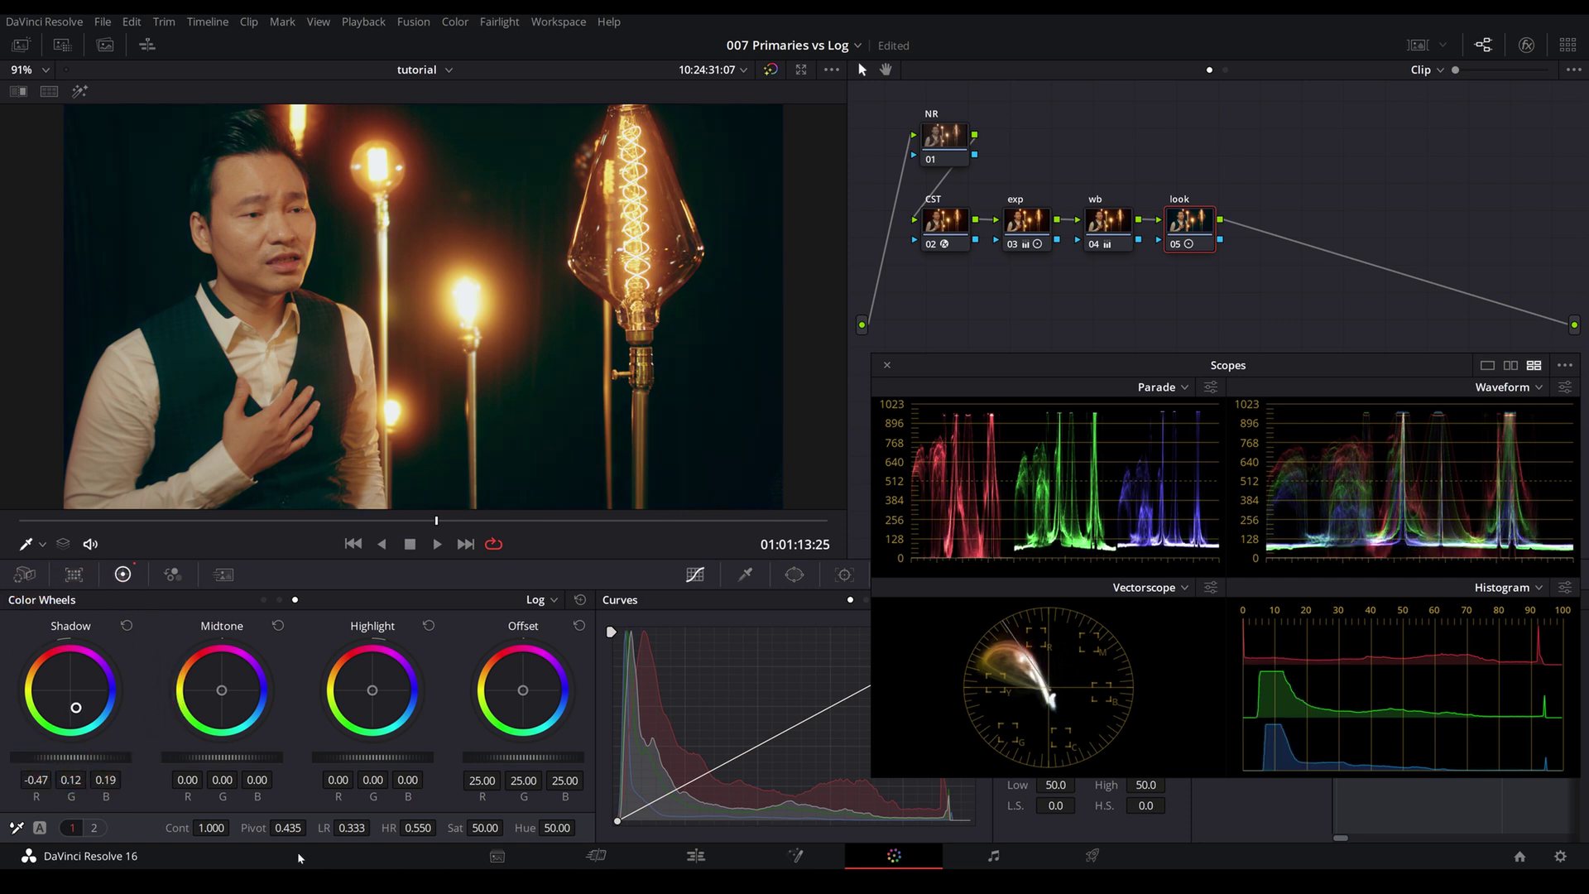
{"action": "left_click", "coordinate": [325, 796]}
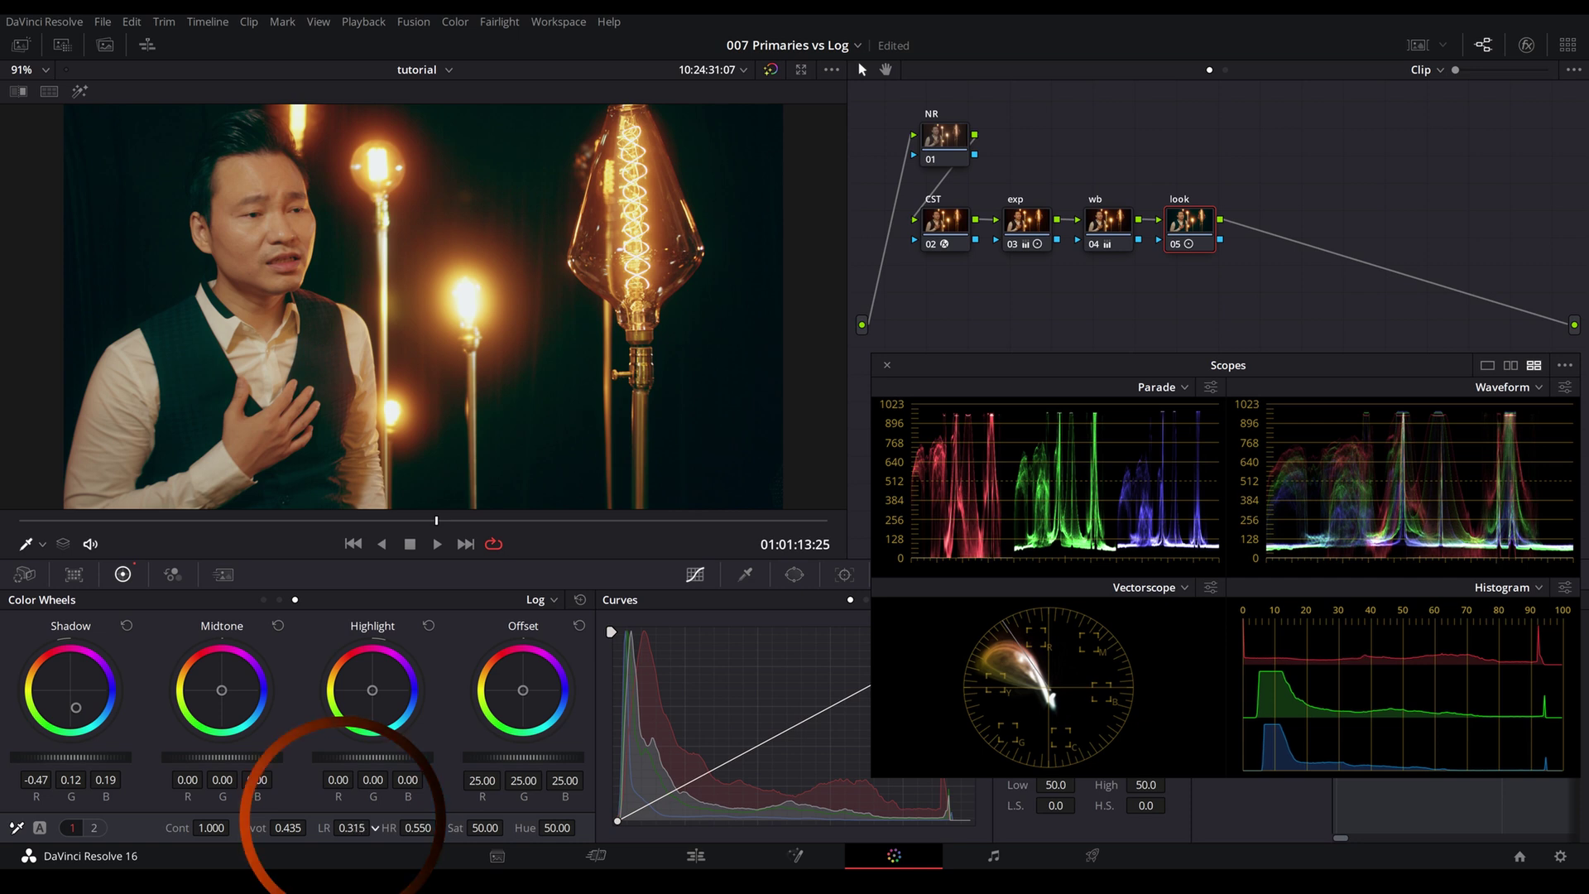
{"action": "left_click_drag", "start_coordinate": [325, 796], "coordinate": [405, 588]}
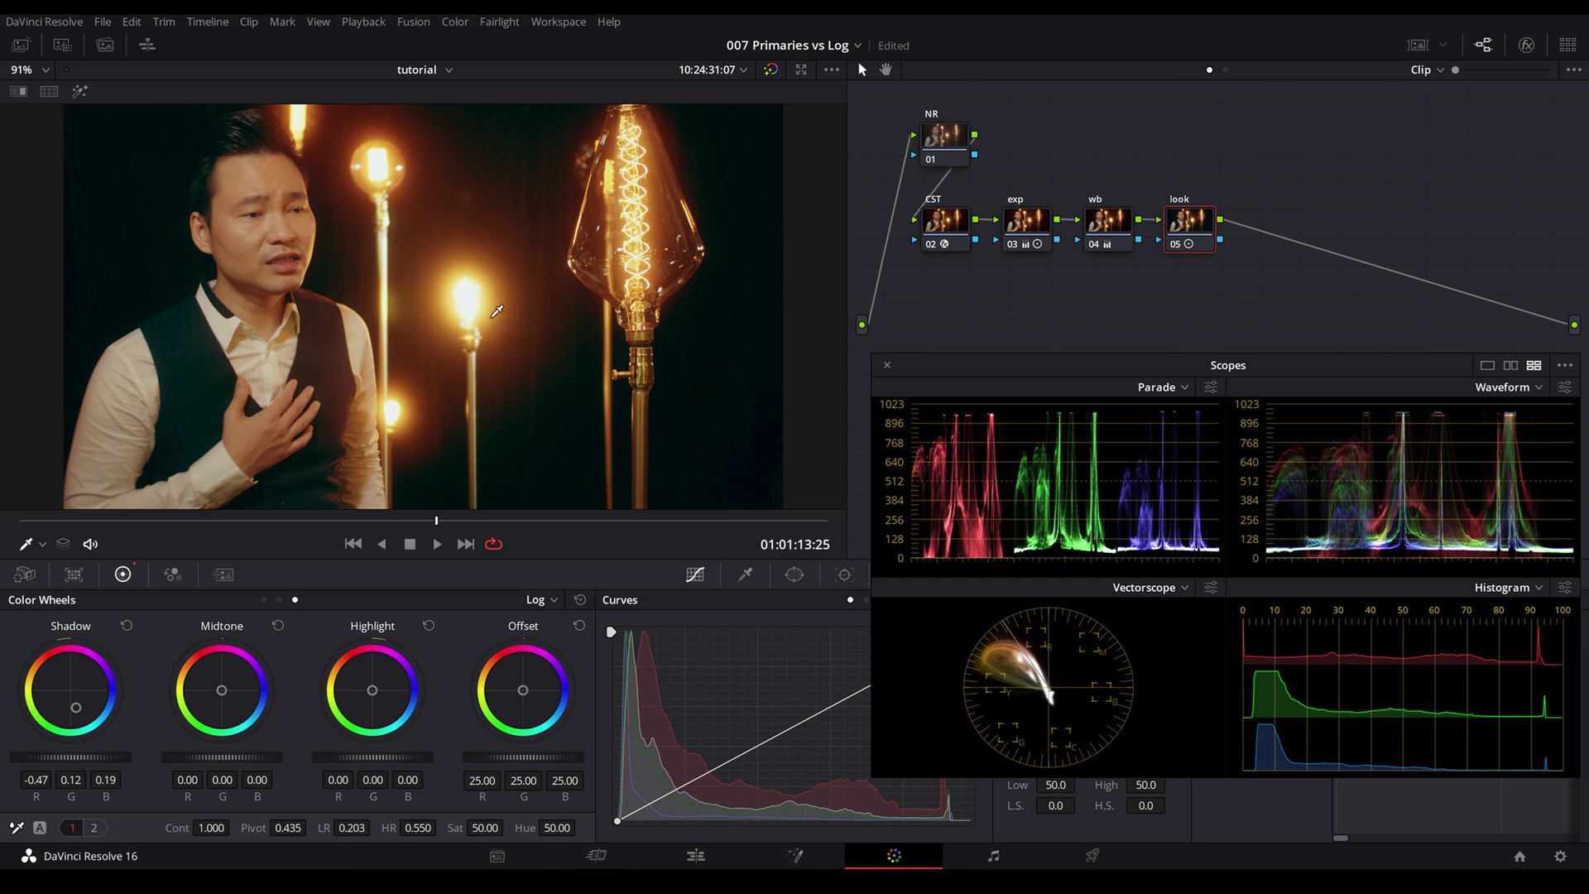
{"action": "left_click_drag", "start_coordinate": [352, 828], "coordinate": [364, 828]}
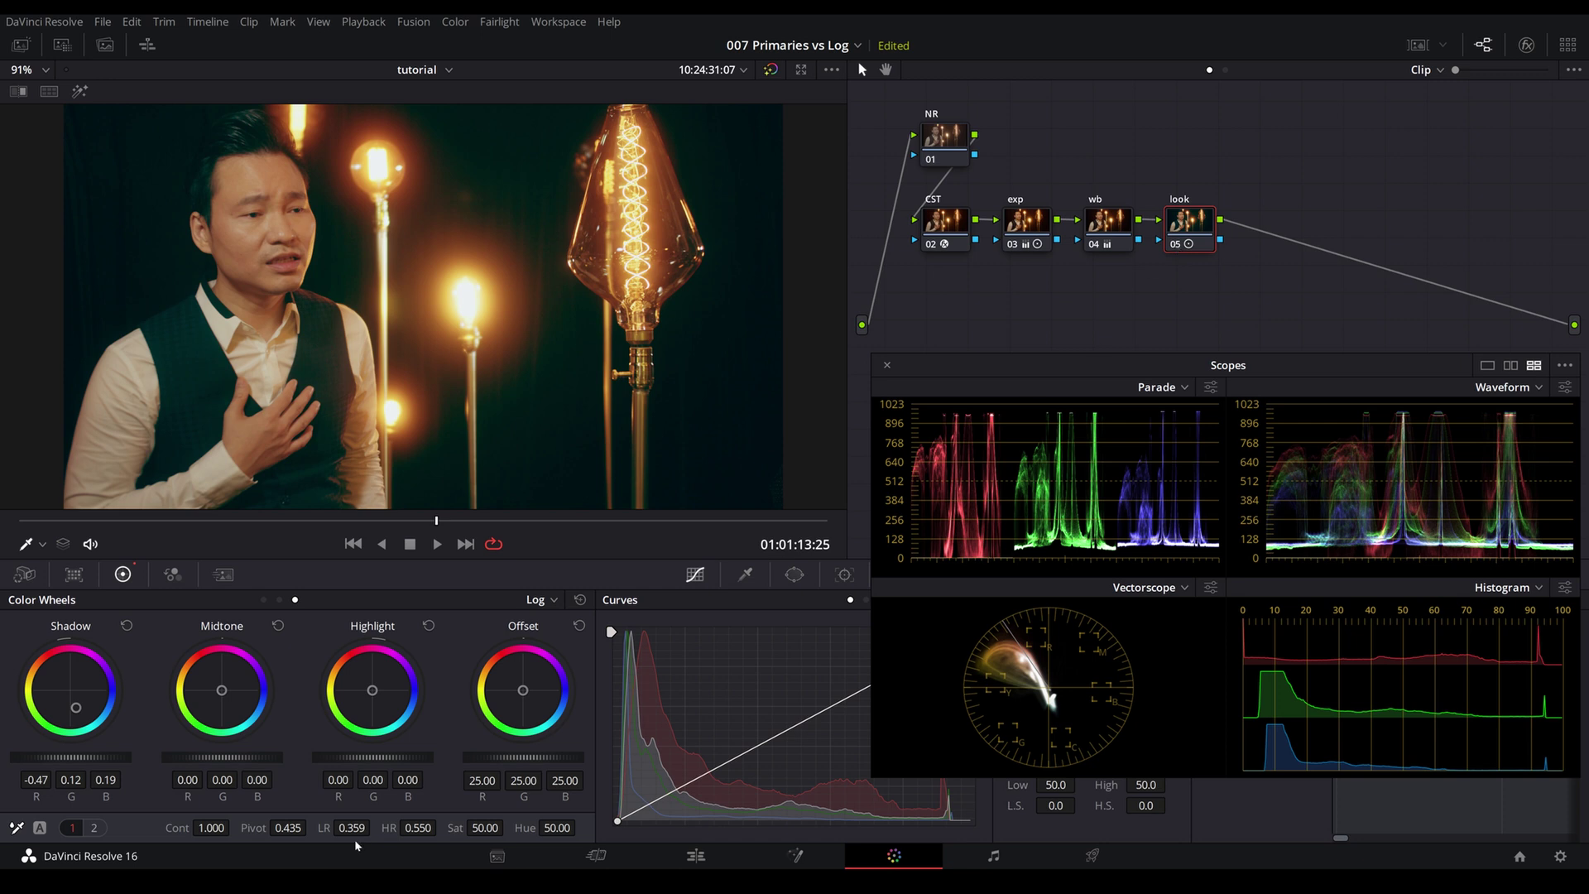
Step: Toggle the look node off and on to compare before and after, leaving it enabled
{"action": "left_click", "coordinate": [1177, 245]}
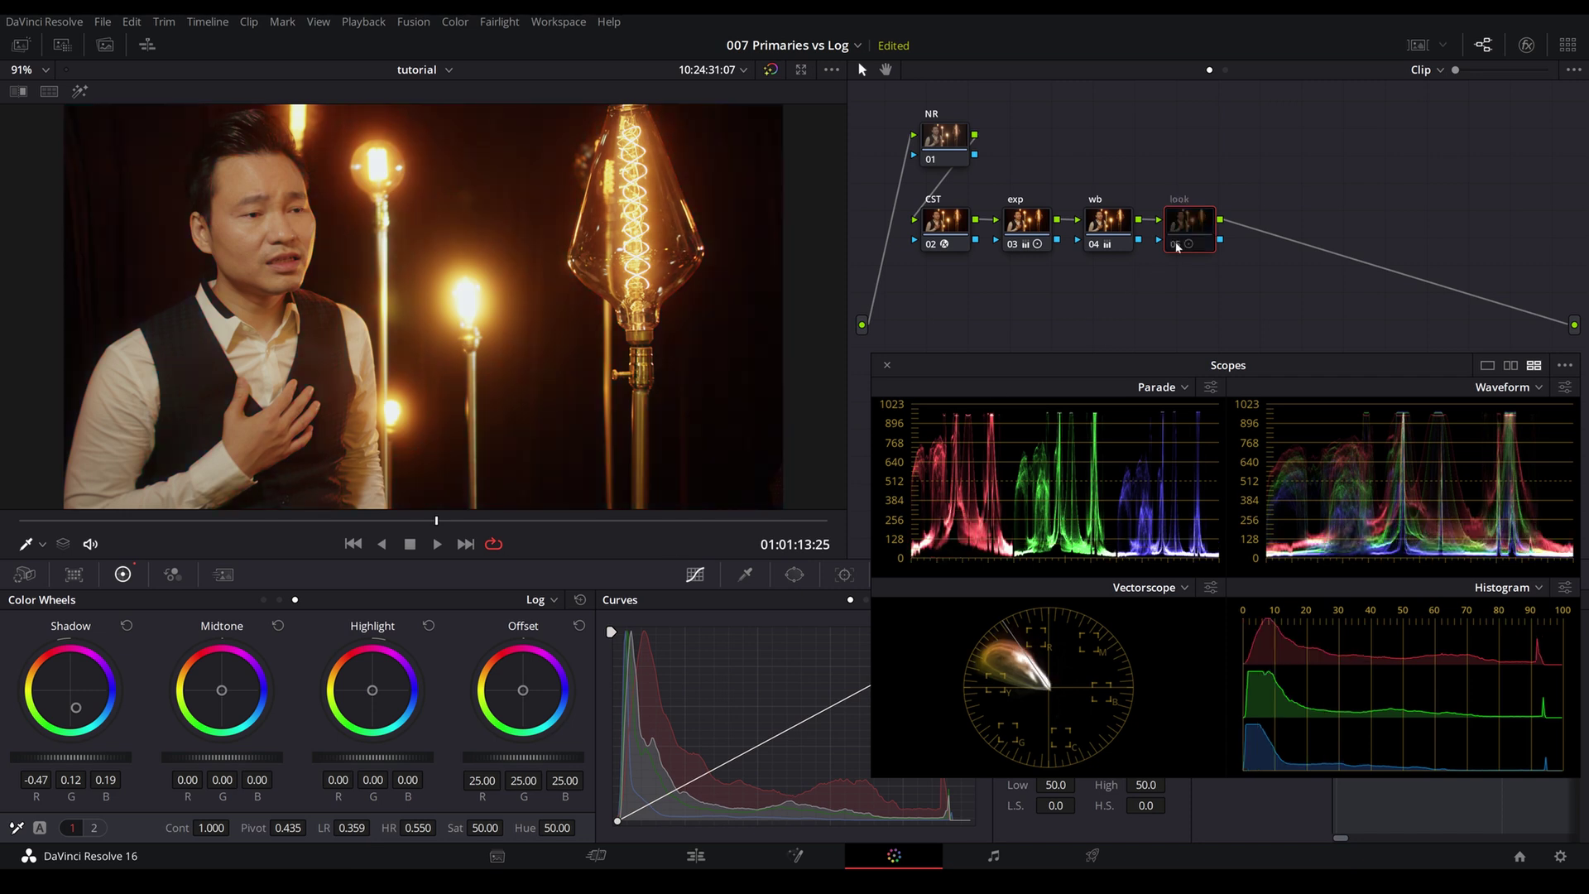
{"action": "left_click", "coordinate": [1177, 245]}
{"action": "left_click", "coordinate": [1177, 244]}
{"action": "left_click", "coordinate": [1177, 244]}
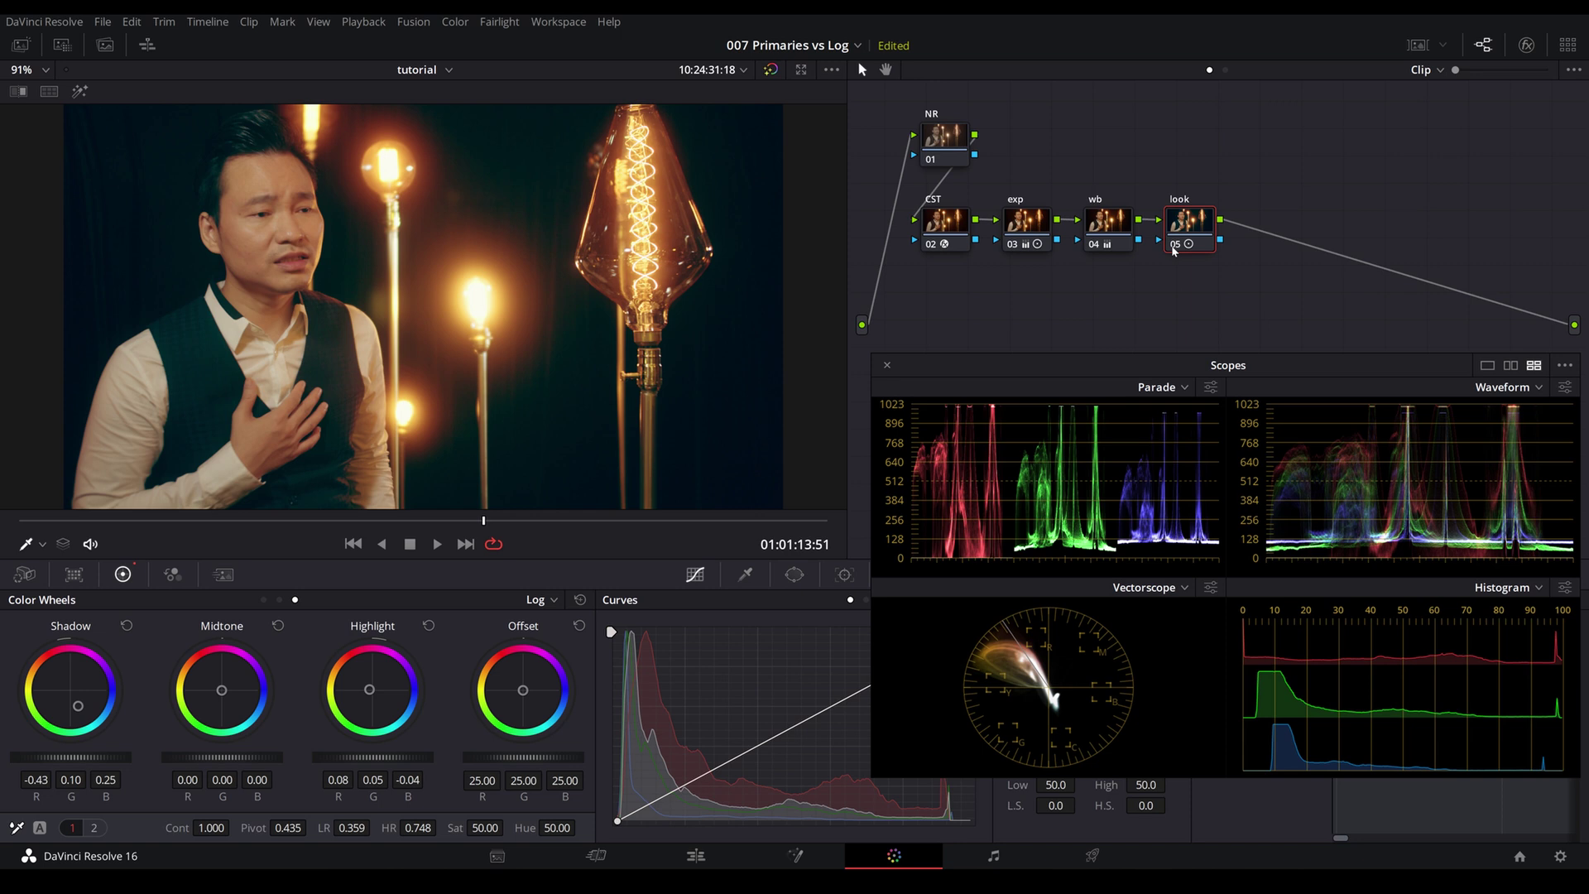
Step: Add serial node 06 after the look node, then parallel node 08 beside it
{"action": "key", "text": "alt+s"}
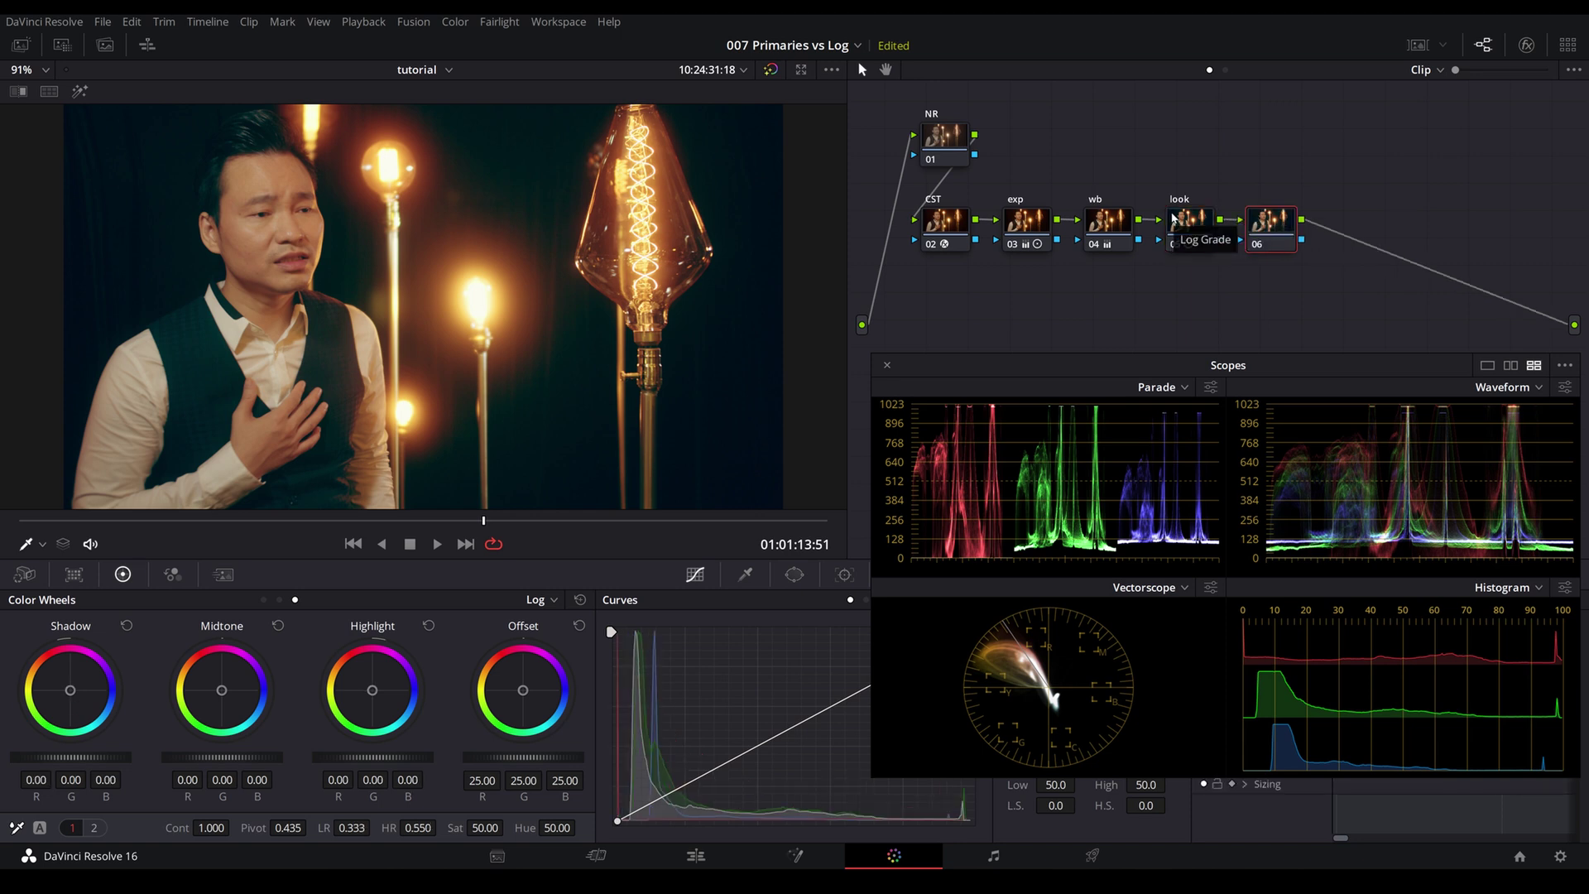
{"action": "right_click", "coordinate": [1271, 219]}
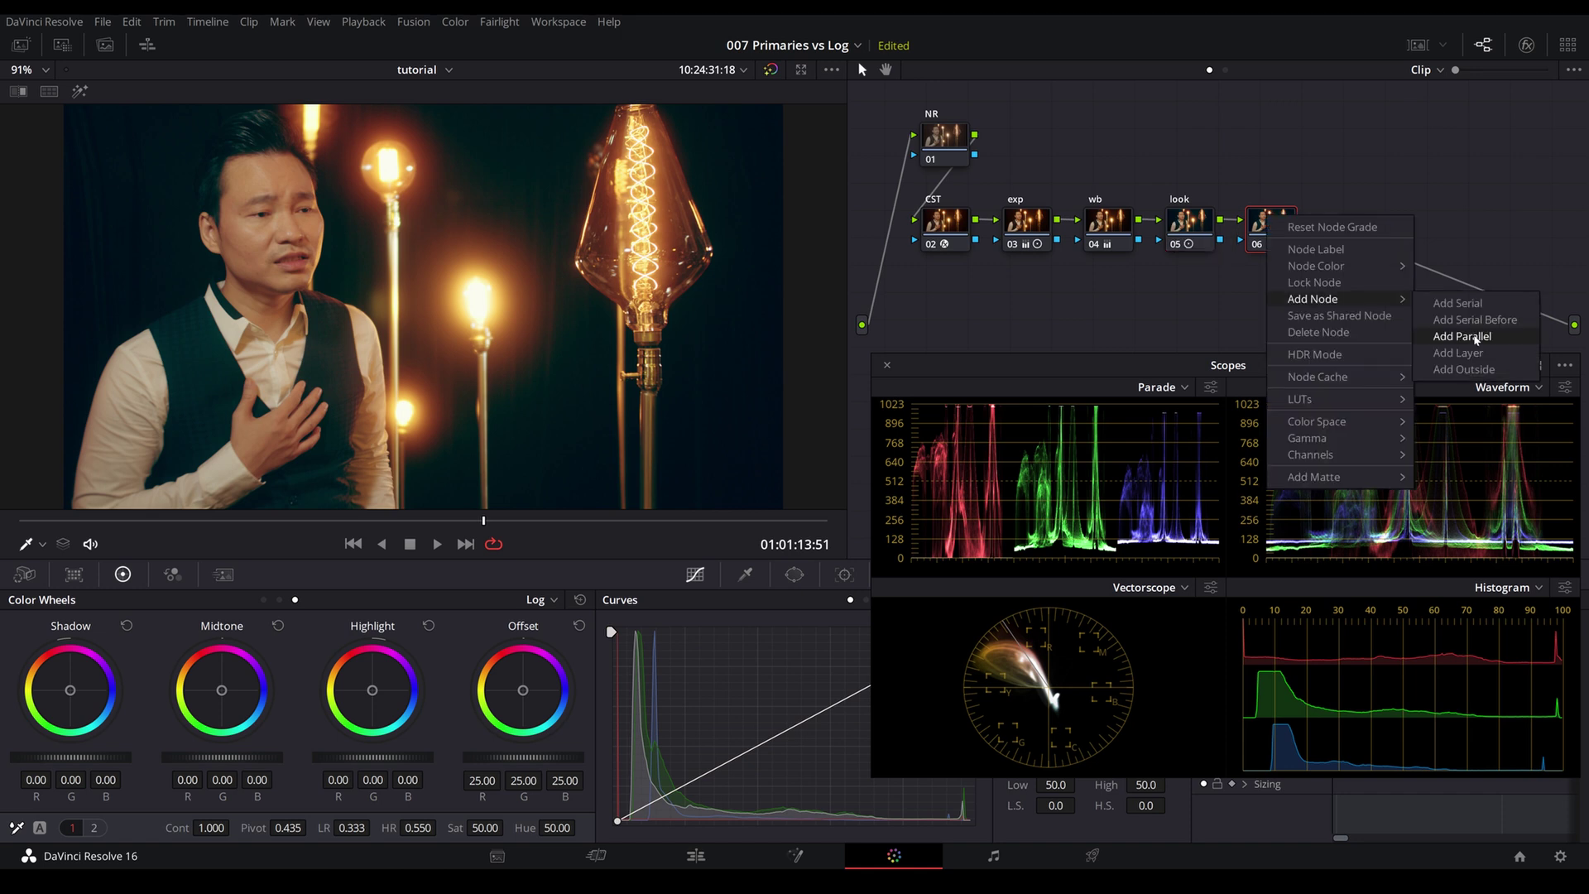
{"action": "left_click", "coordinate": [1465, 329]}
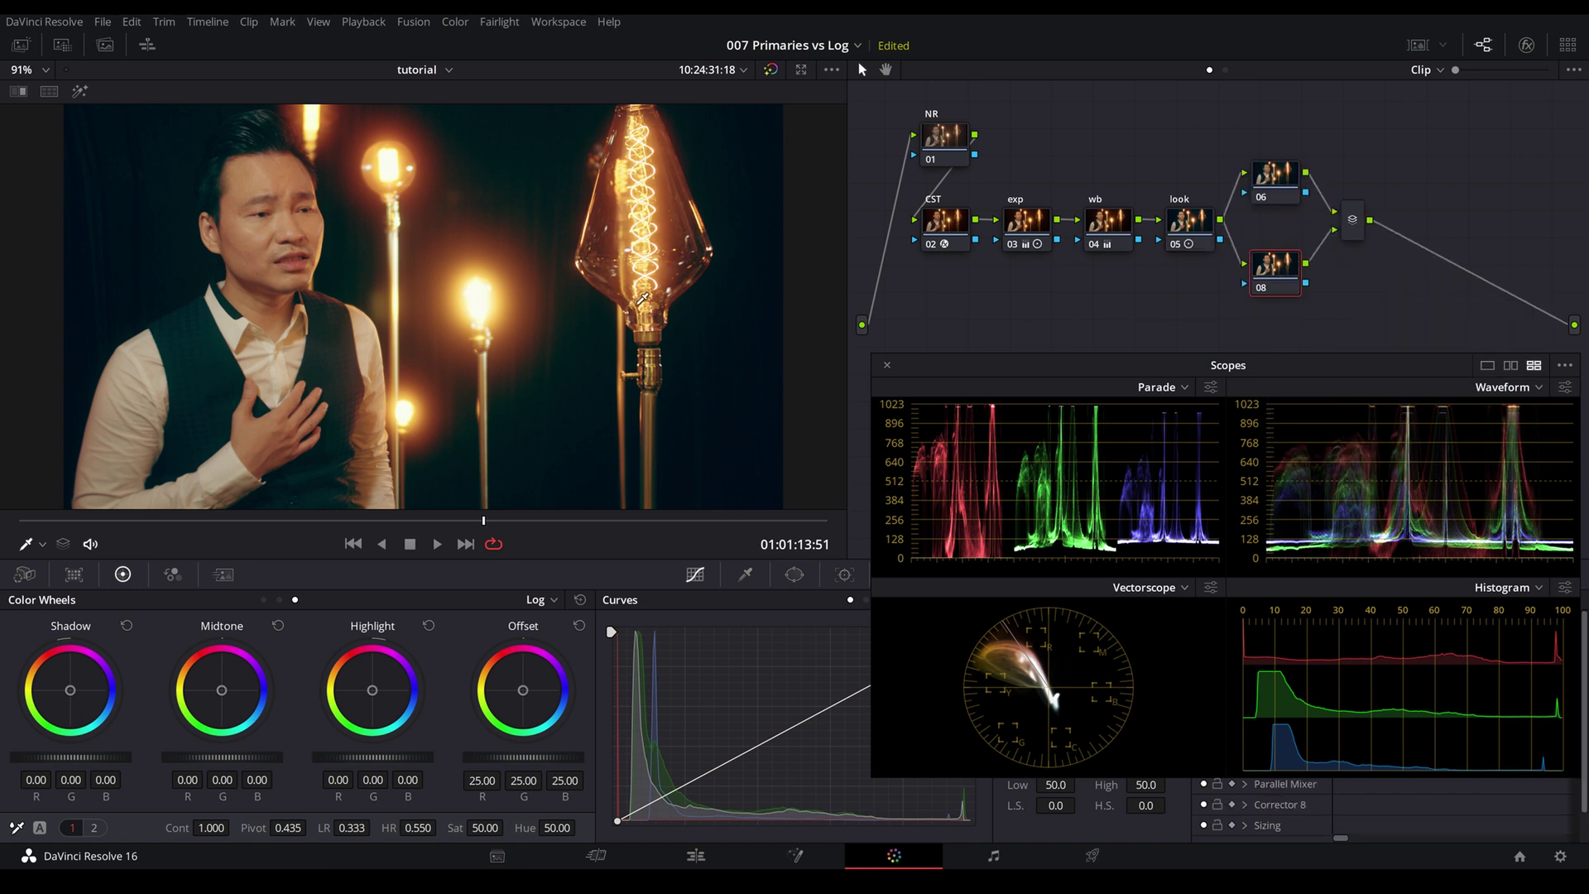
Step: Qualify the man's face skin at Hue 37.3, Width 5.4, with the matte highlight off
{"action": "left_click", "coordinate": [744, 575]}
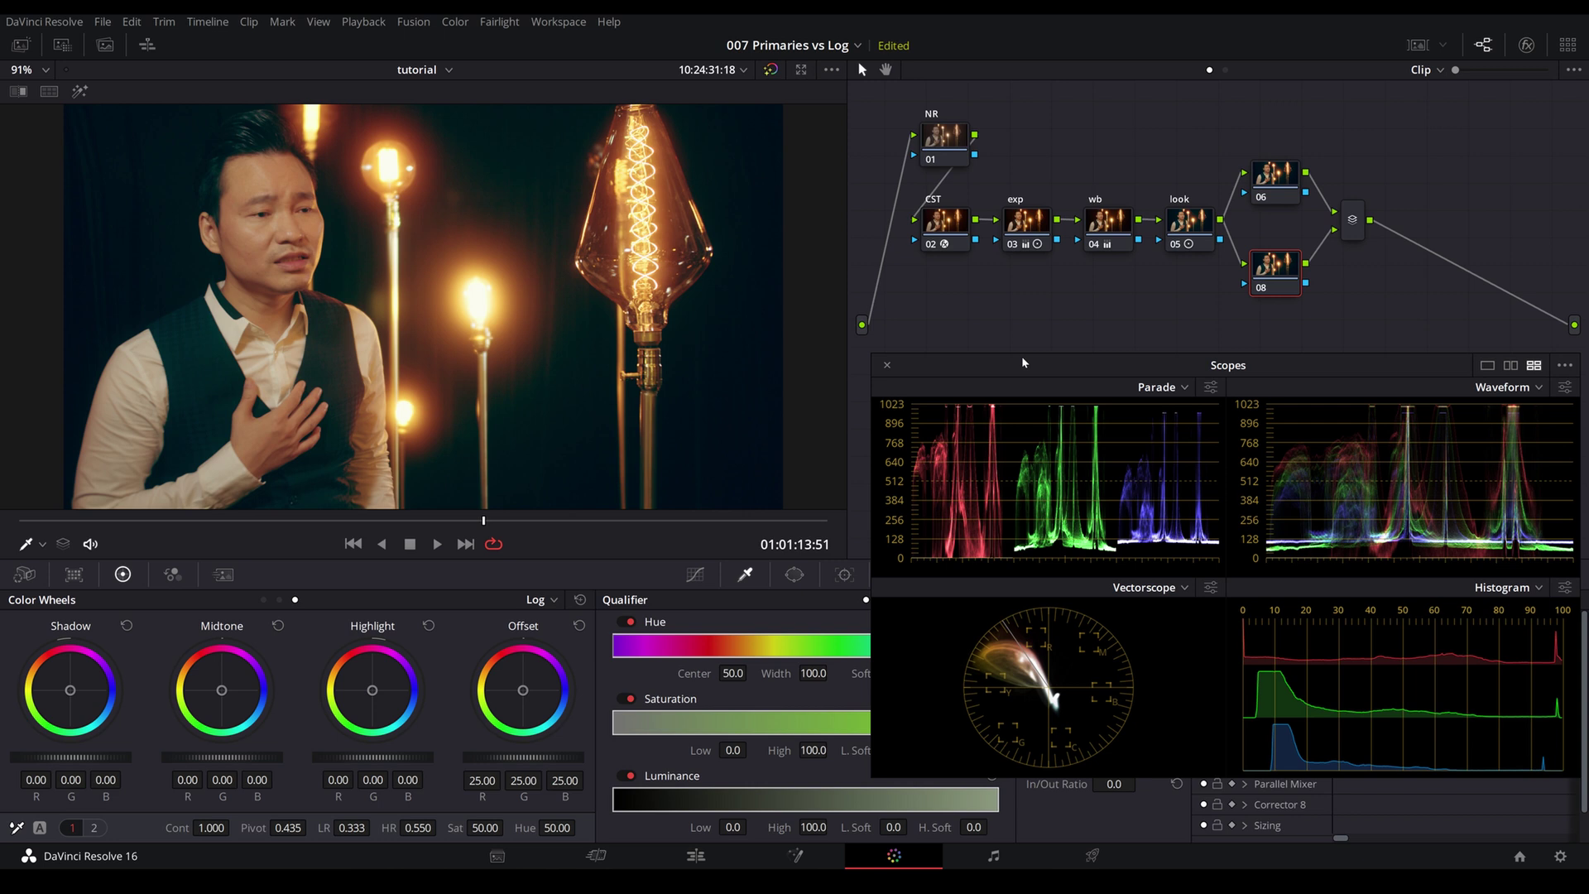
{"action": "left_click", "coordinate": [248, 215]}
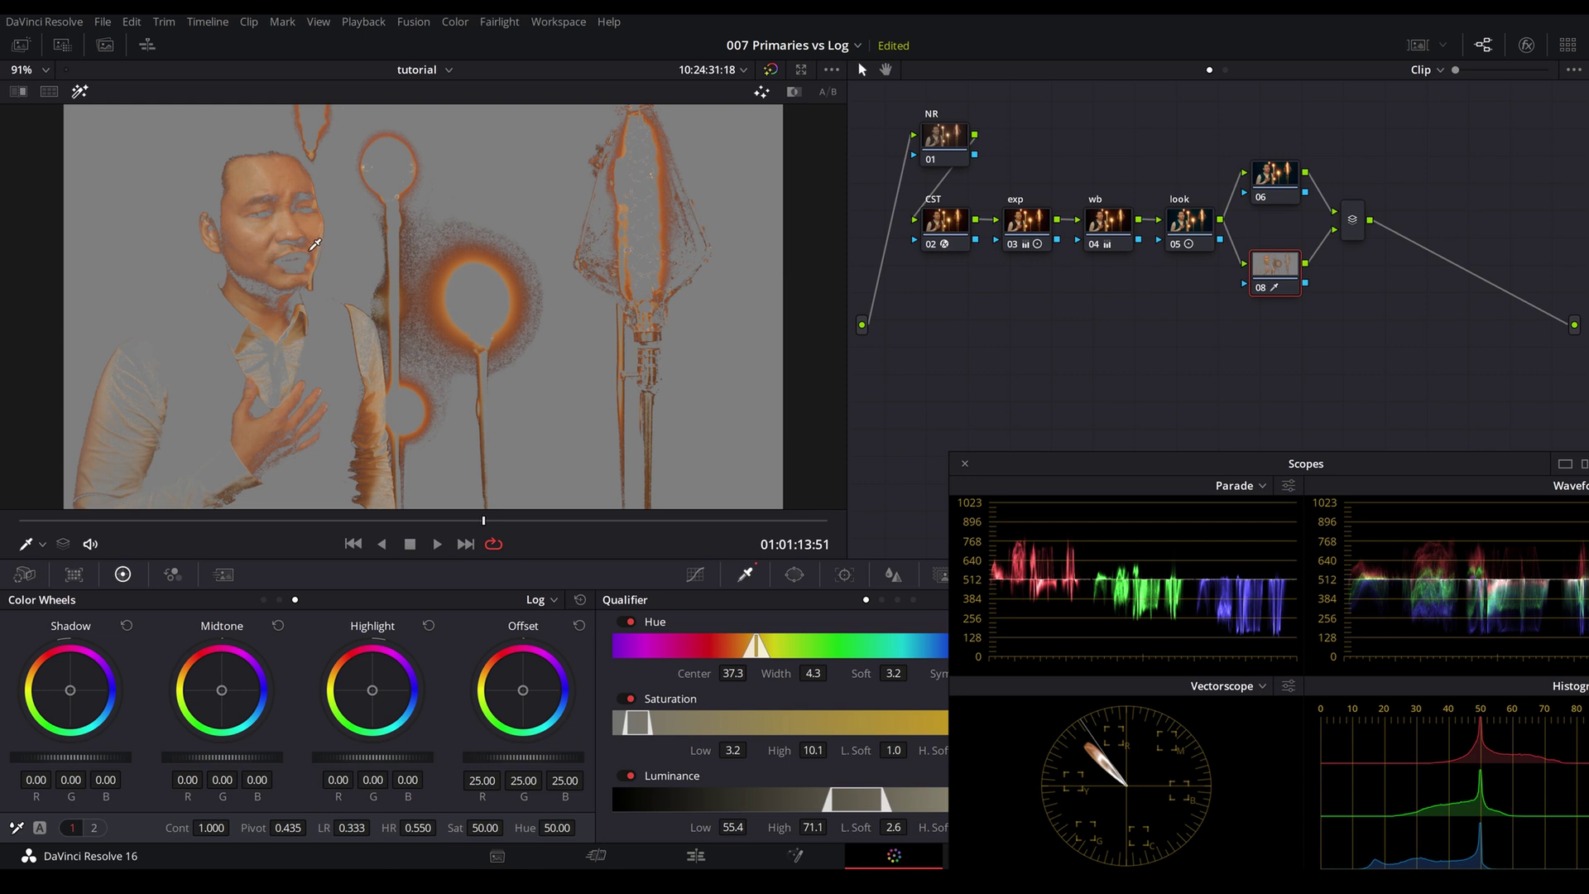
{"action": "left_click", "coordinate": [258, 231]}
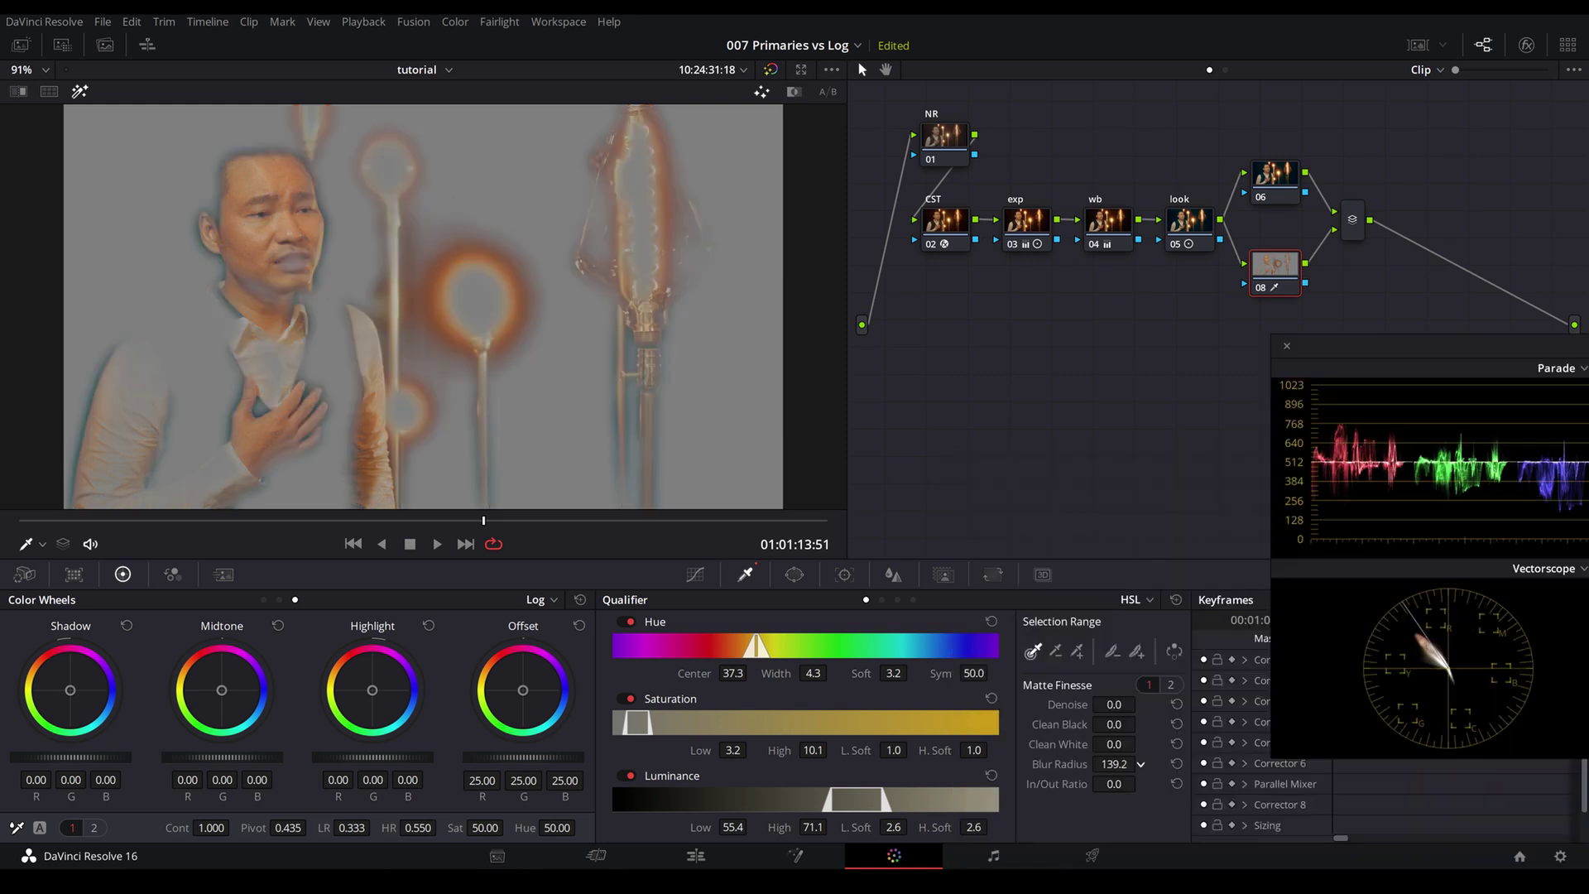
{"action": "key", "text": "shift+h"}
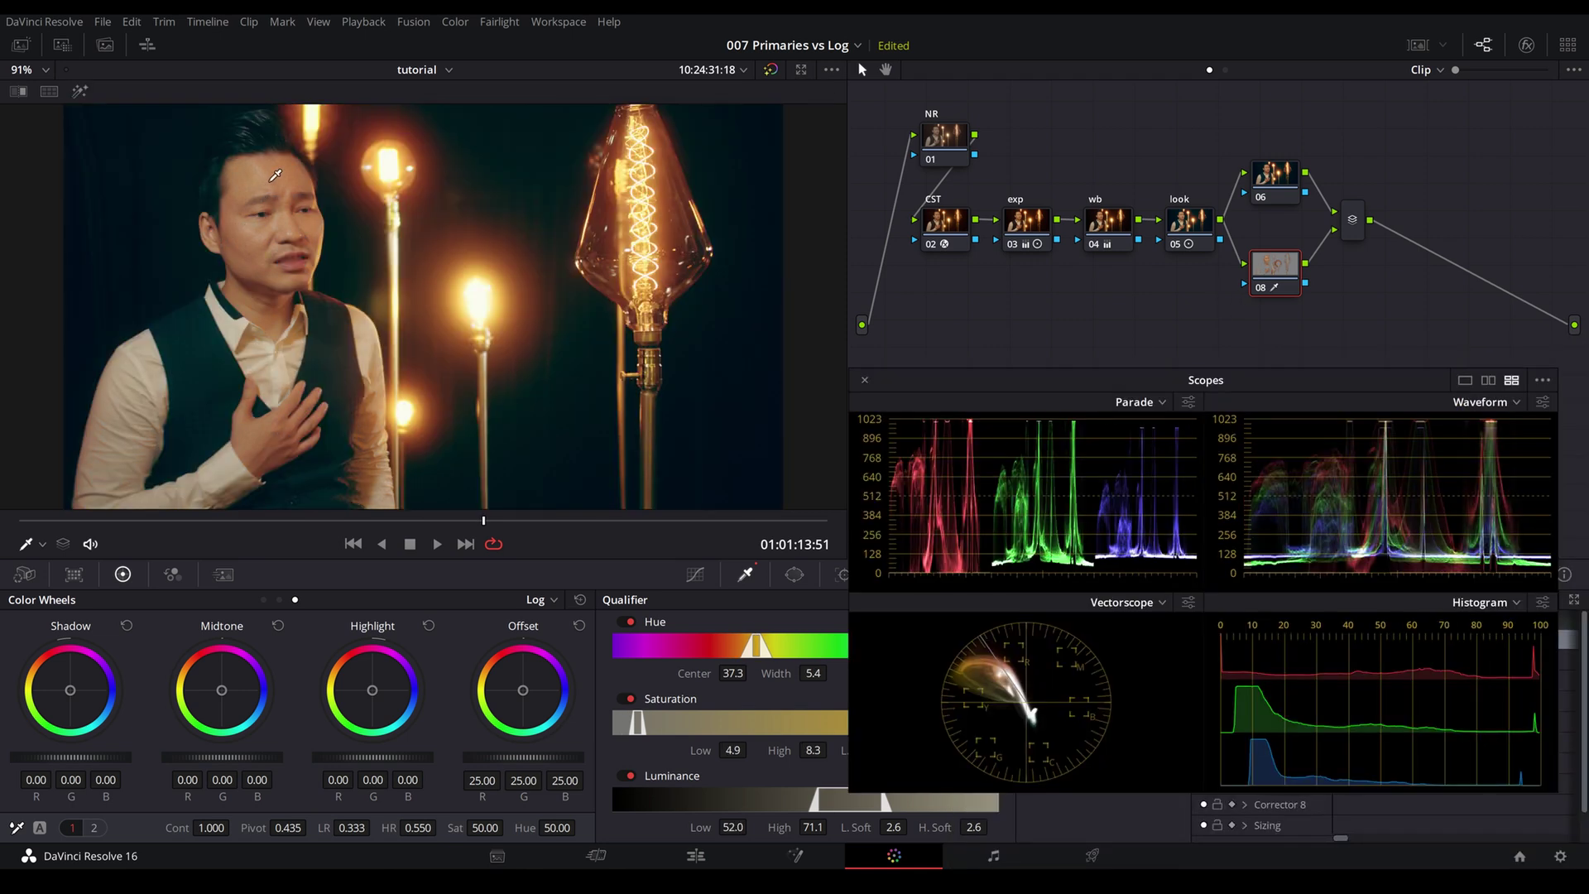
Step: On the Primaries wheels, nudge node 08's Gamma balance slightly
{"action": "left_click", "coordinate": [263, 600]}
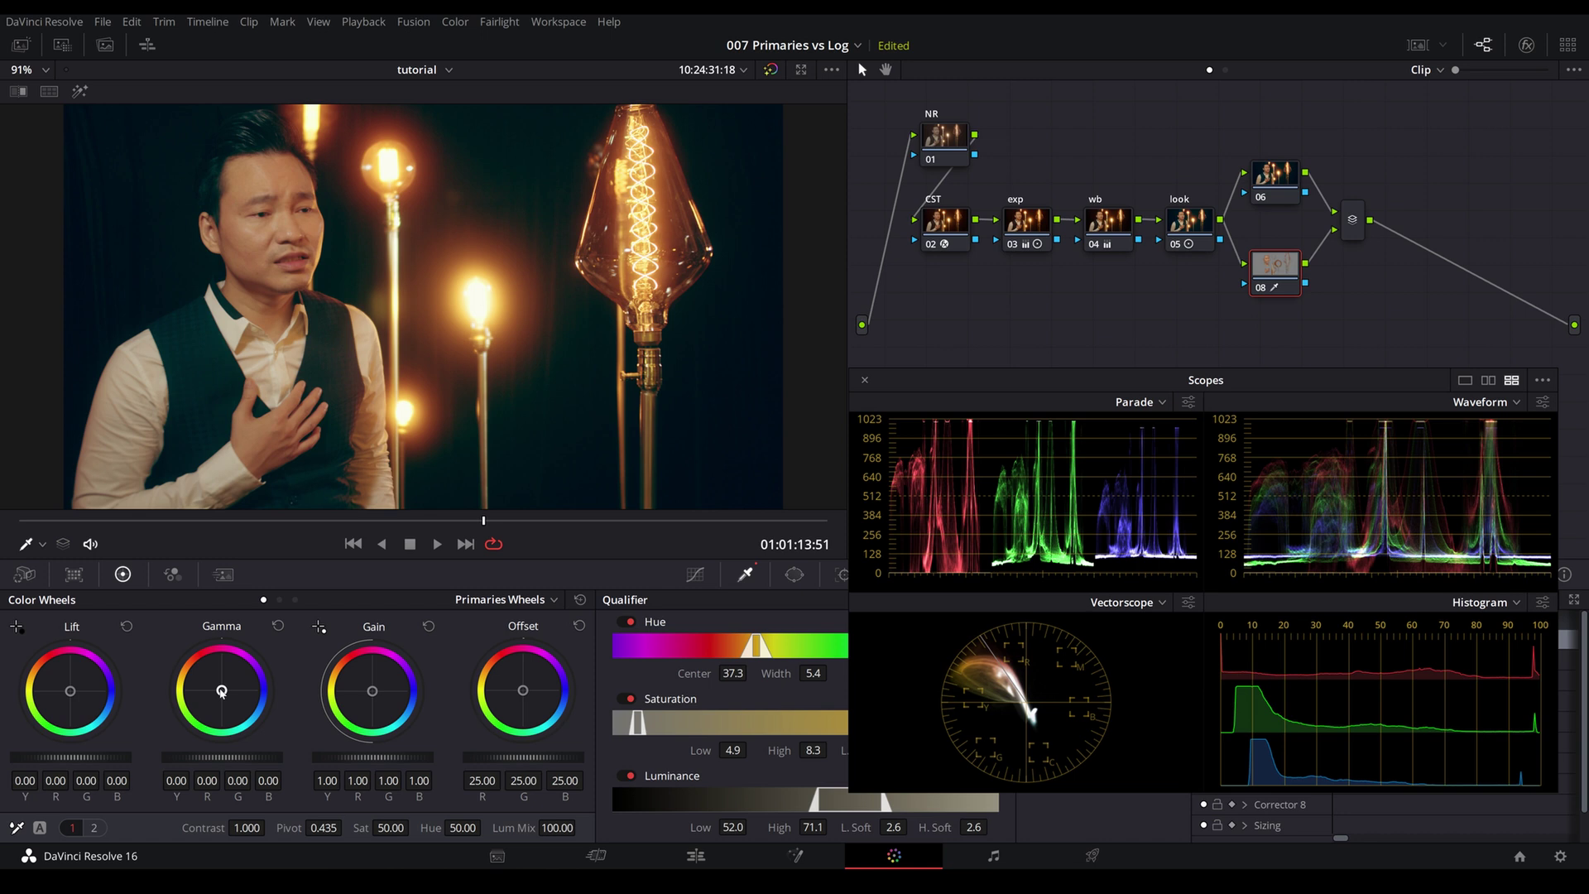
{"action": "left_click_drag", "start_coordinate": [221, 691], "coordinate": [220, 687]}
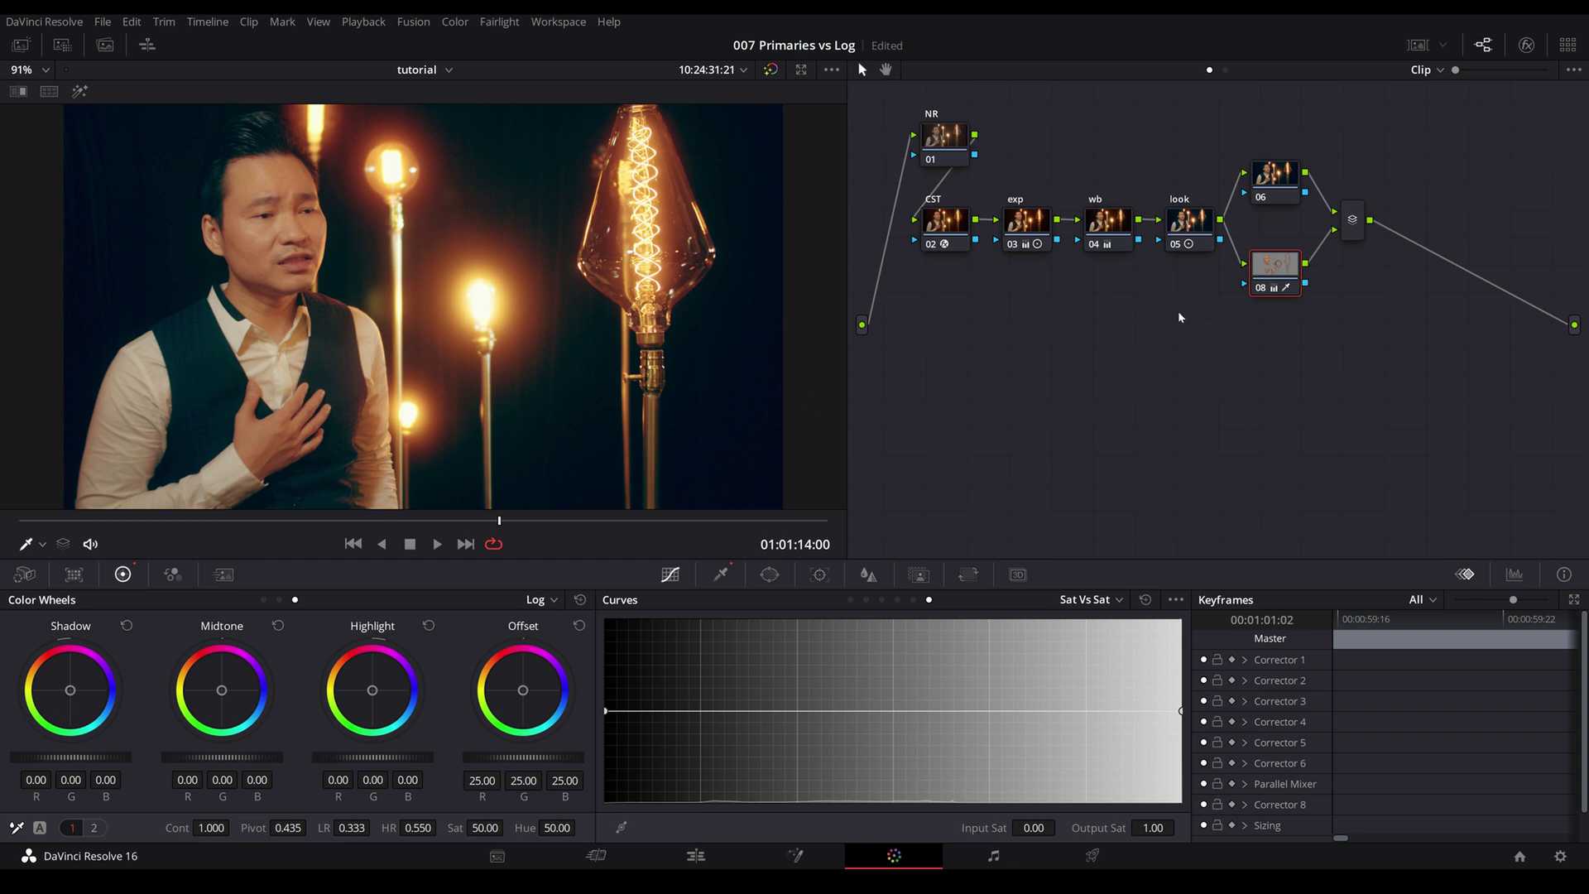
Step: Select look node 05 and switch the Curves palette to Custom
{"action": "left_click", "coordinate": [1167, 246]}
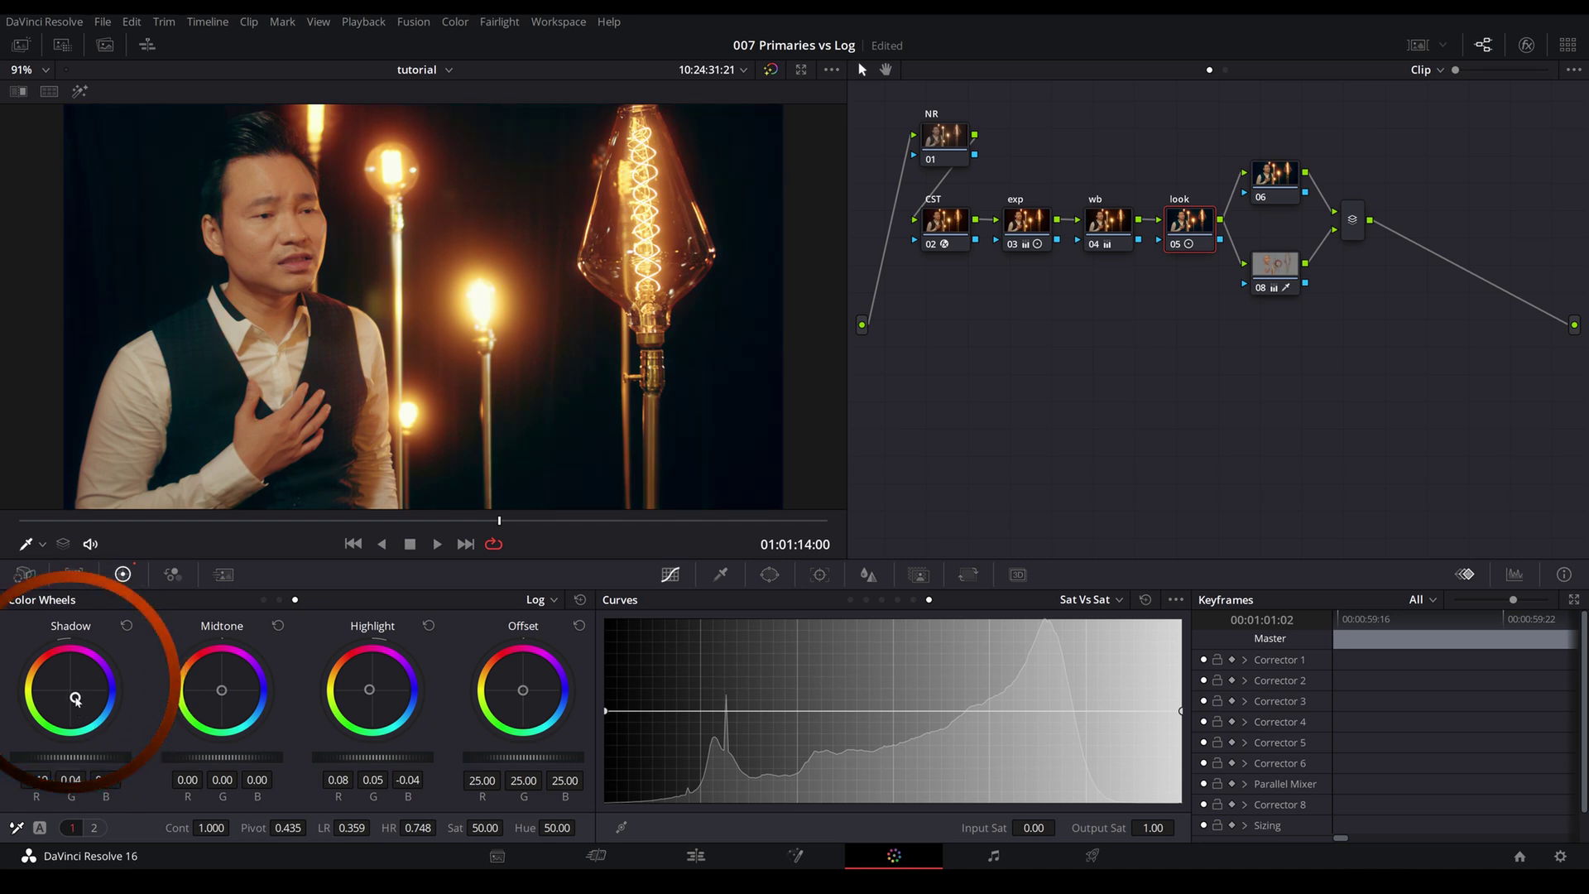
{"action": "left_click", "coordinate": [1179, 246]}
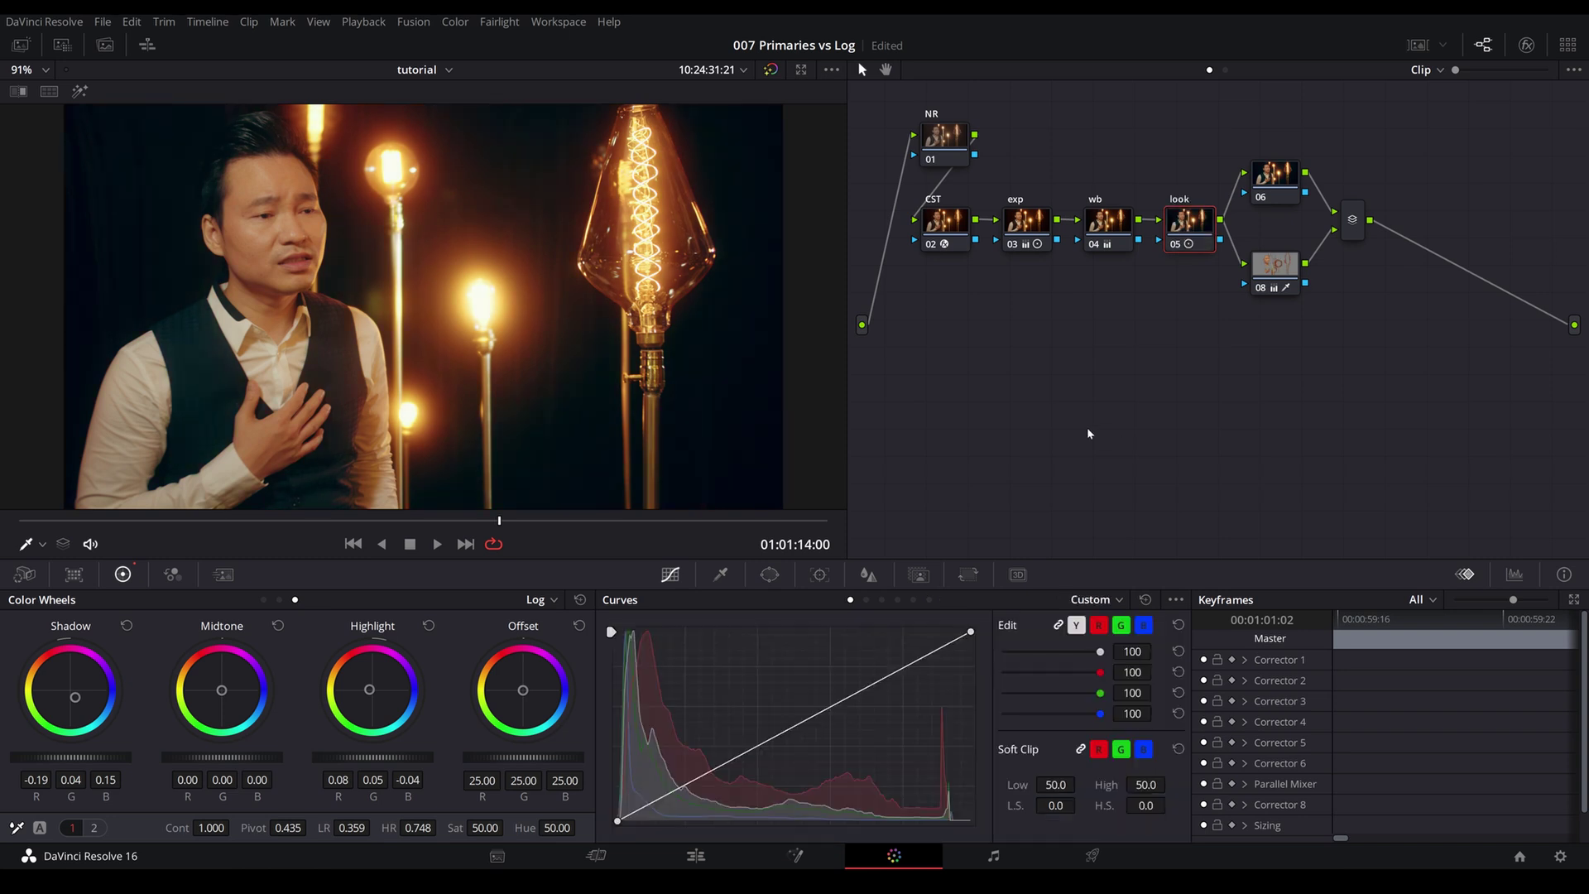
Step: Select nodes in the graph, including the CST node, and re-enable look node 05
{"action": "left_click_drag", "start_coordinate": [1015, 132], "coordinate": [1273, 351]}
{"action": "left_click", "coordinate": [948, 221]}
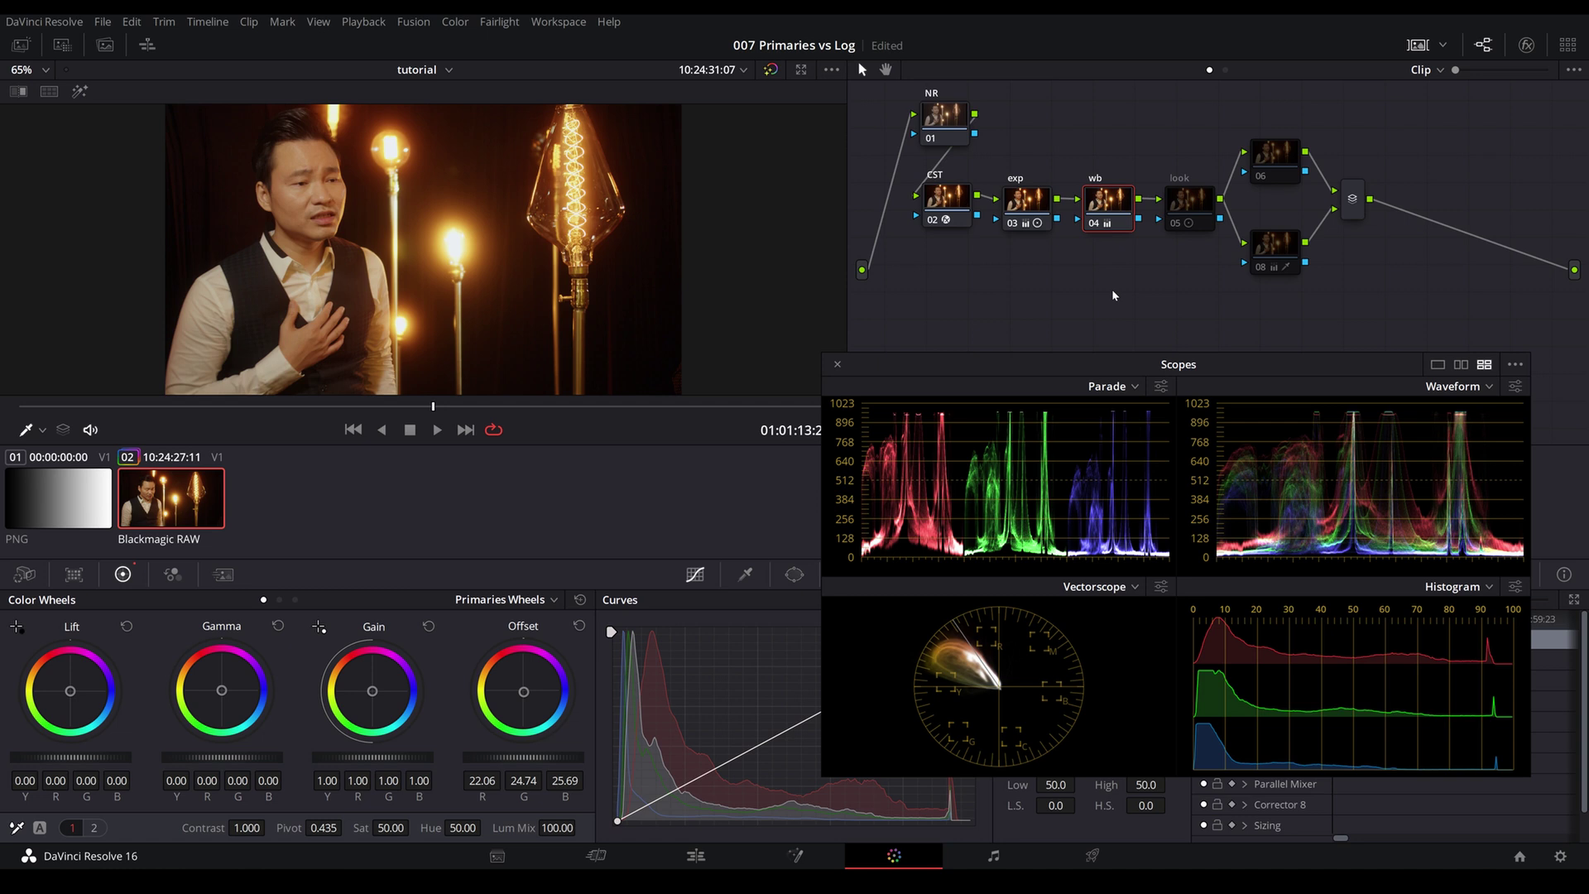
{"action": "left_click", "coordinate": [1173, 230]}
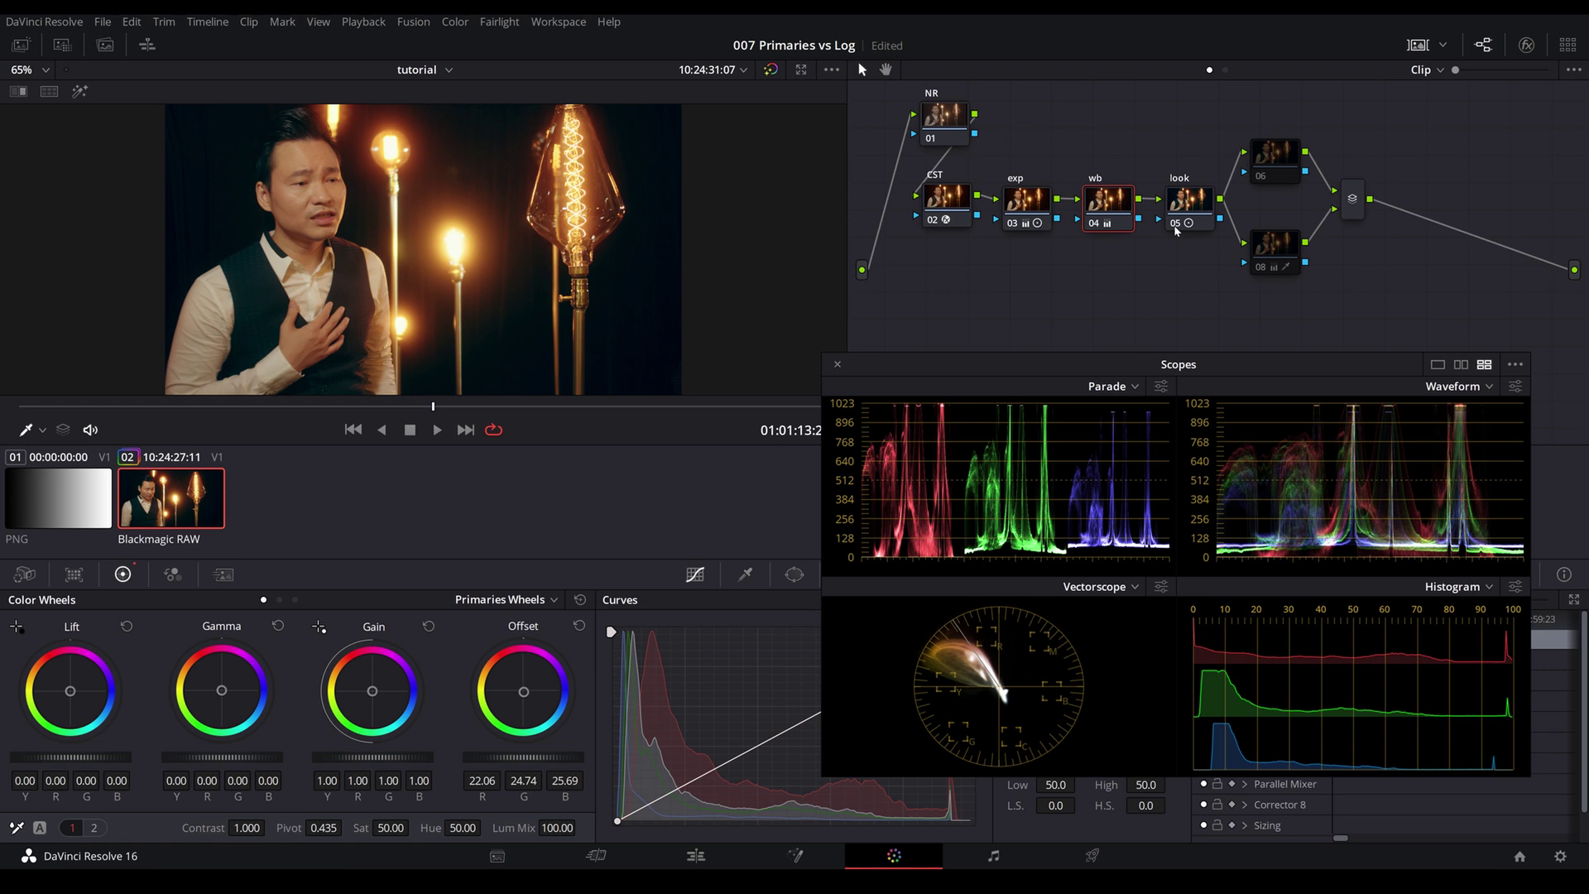
Step: Select the look node and switch the color wheels to Primaries Wheels
{"action": "left_click", "coordinate": [1175, 230]}
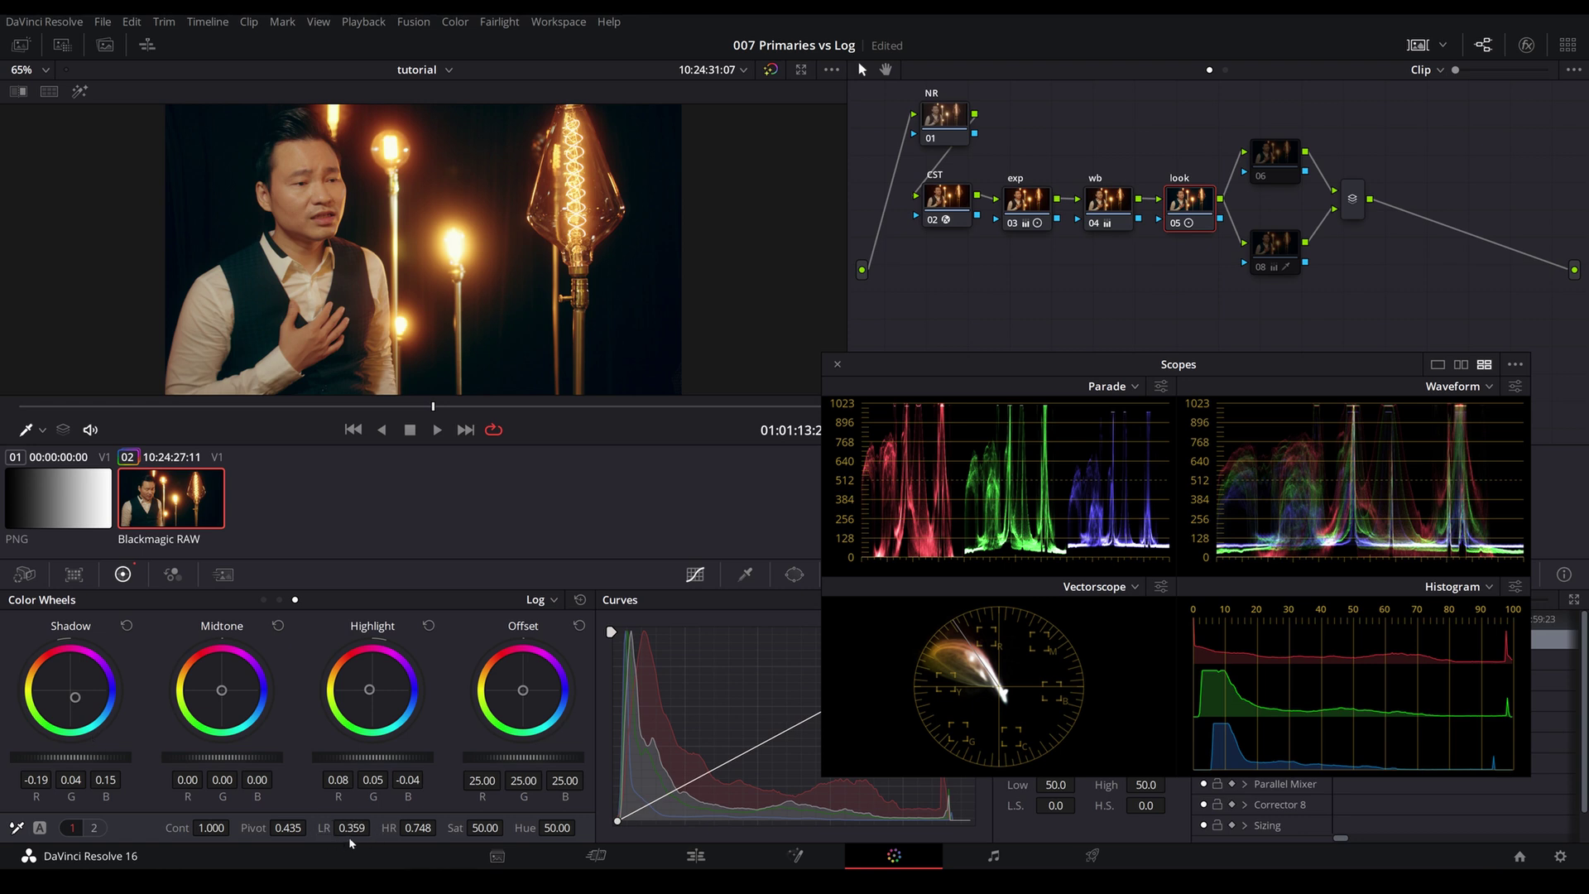
{"action": "mouse_move", "coordinate": [1260, 276]}
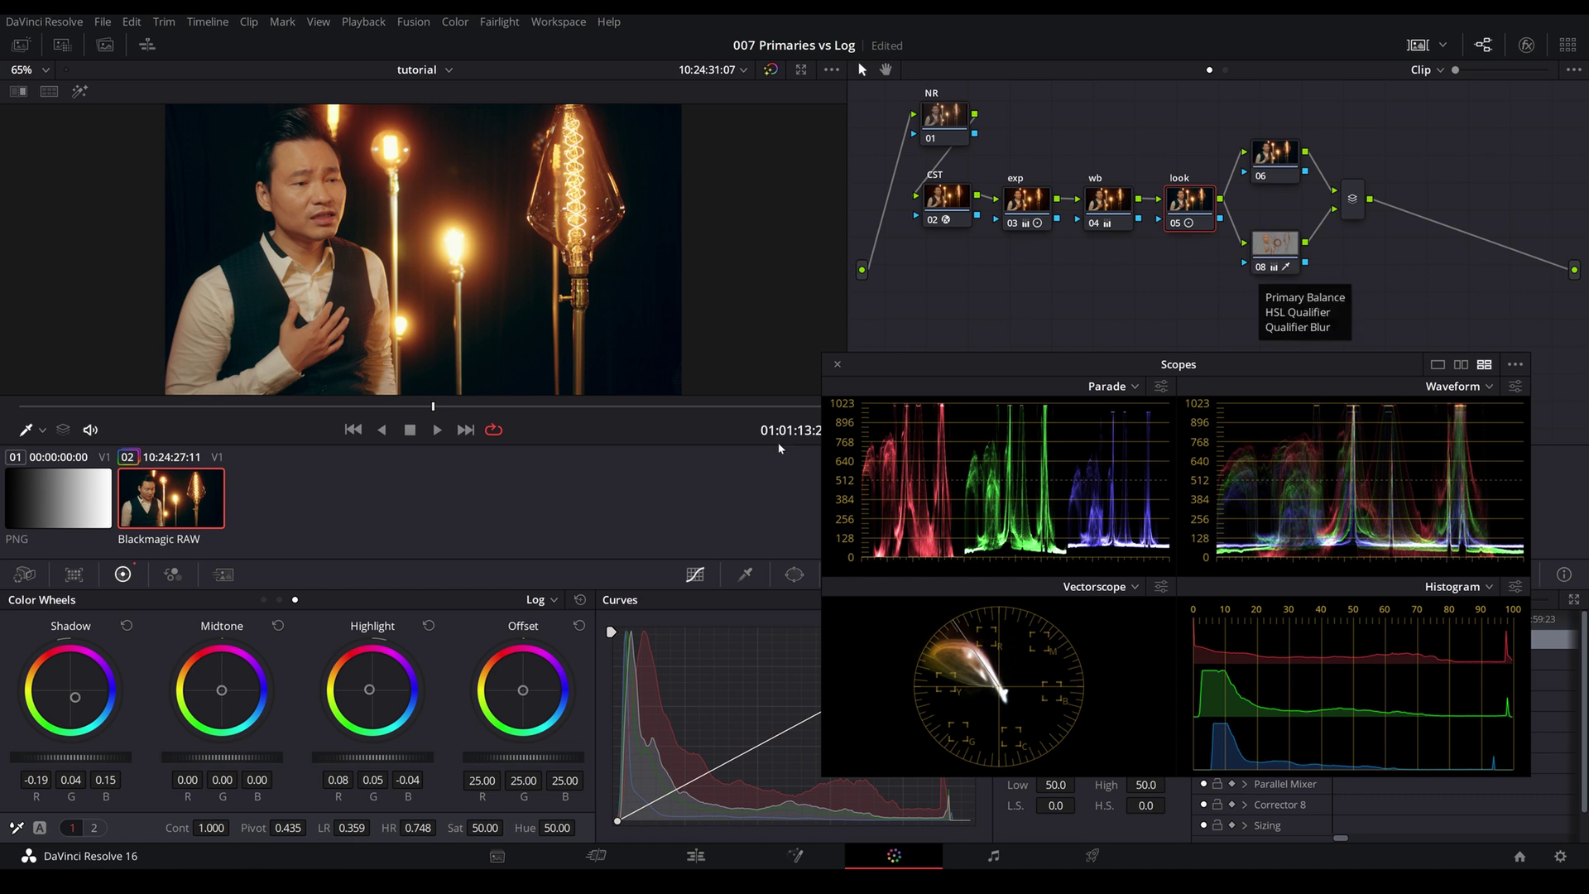
{"action": "left_click", "coordinate": [263, 600]}
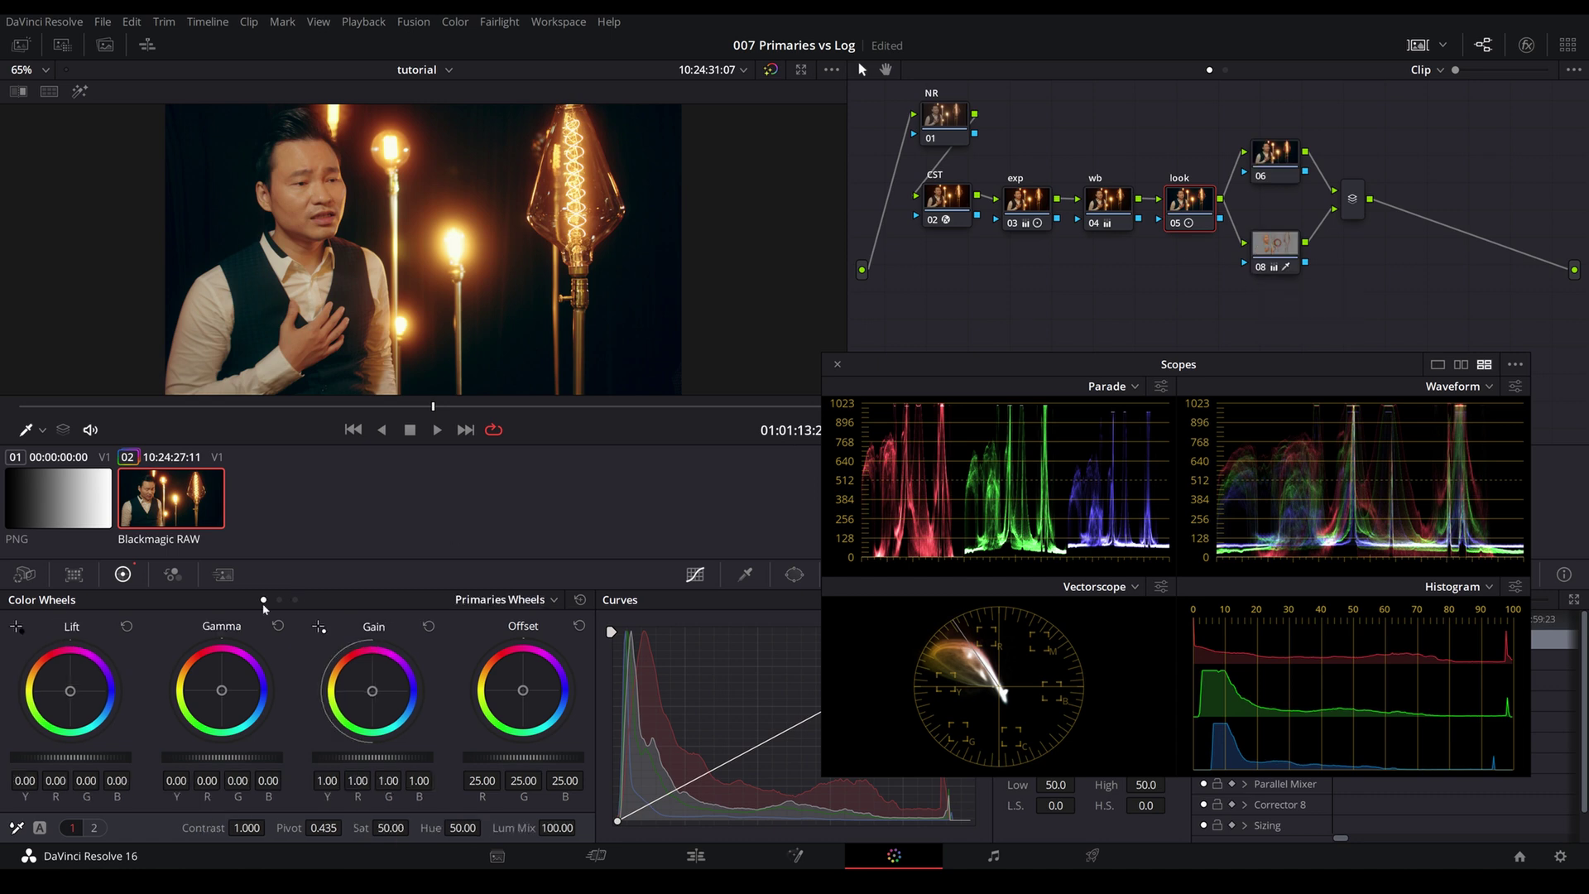